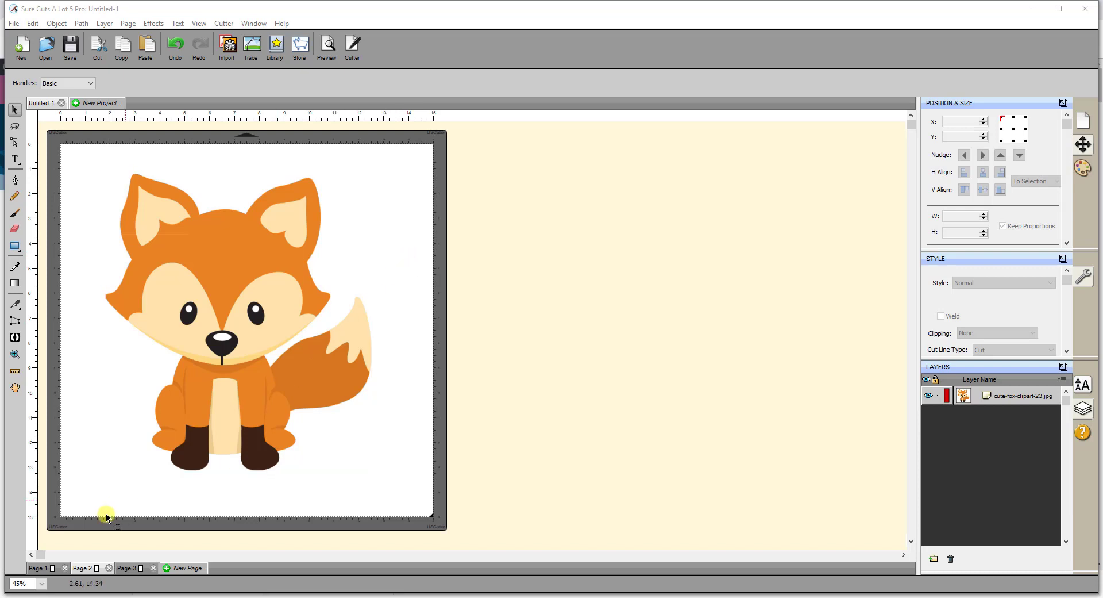
Place the traced fox on the page and simplify its paths at threshold 15.
{"action": "left_click", "coordinate": [35, 567]}
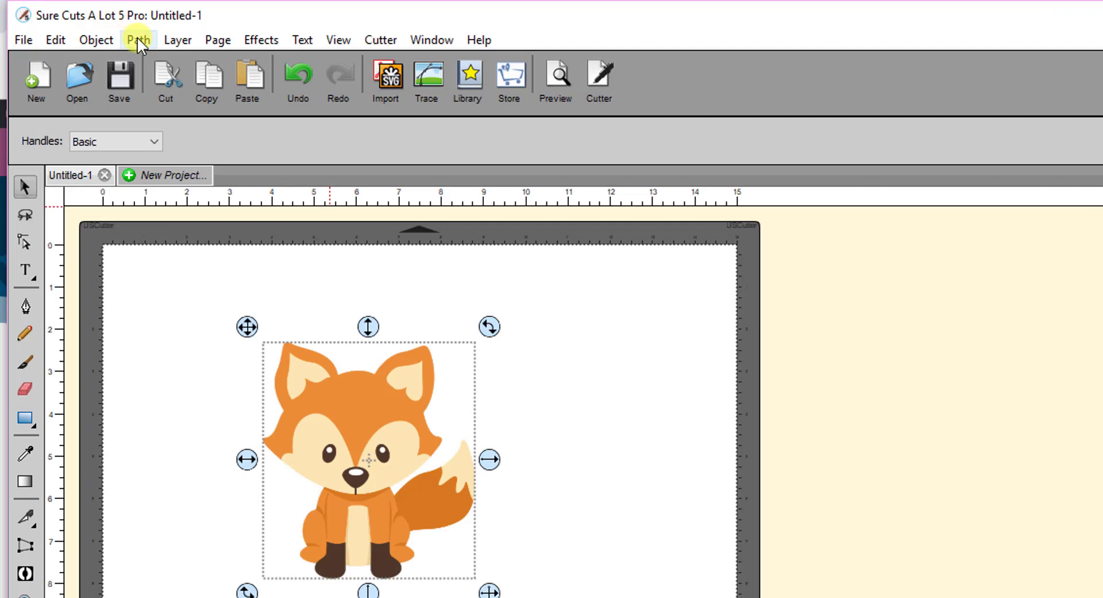
{"action": "left_click", "coordinate": [137, 40]}
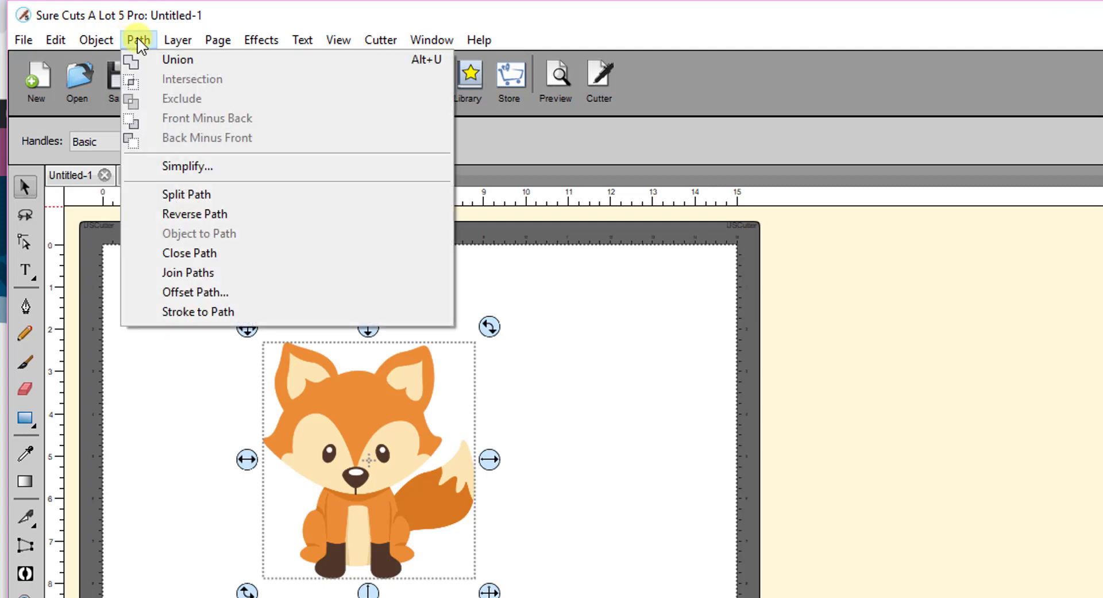
{"action": "left_click", "coordinate": [173, 166]}
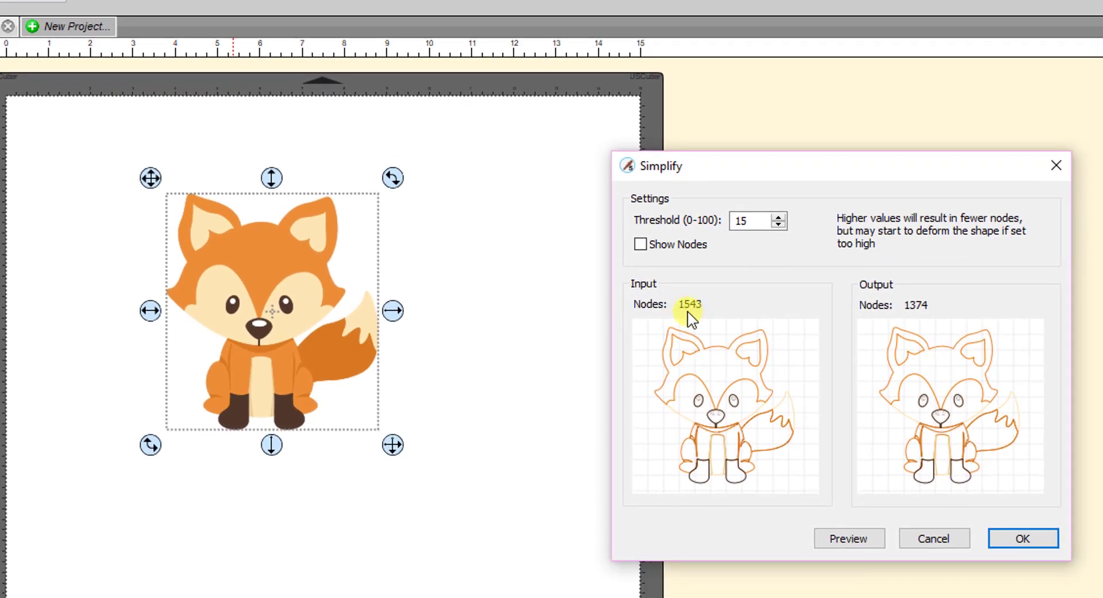
{"action": "left_click", "coordinate": [1018, 537]}
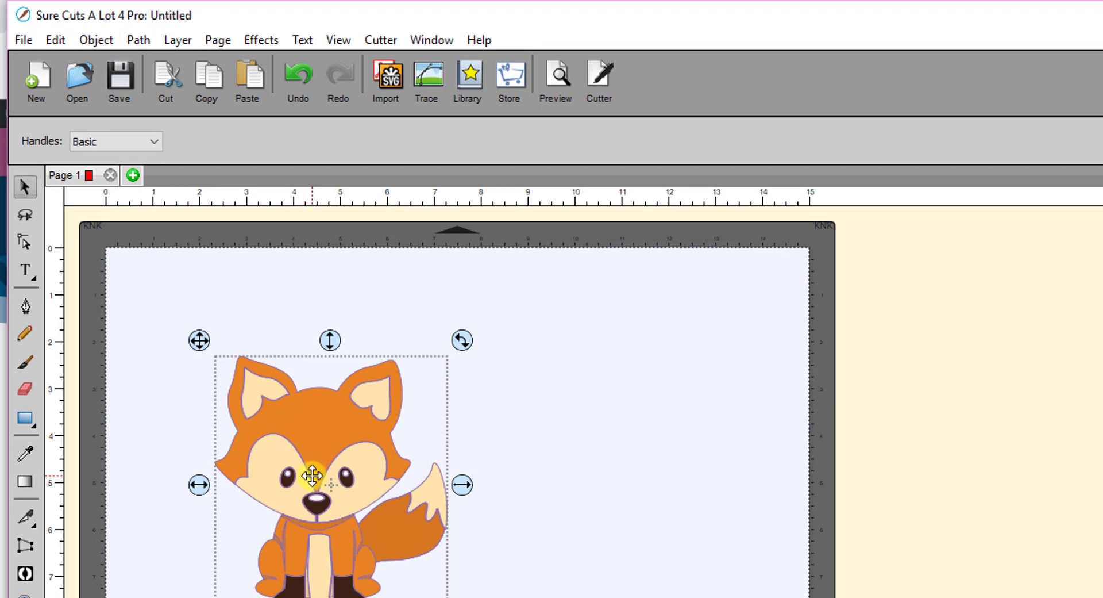
{"action": "left_click", "coordinate": [138, 39]}
{"action": "left_click", "coordinate": [171, 166]}
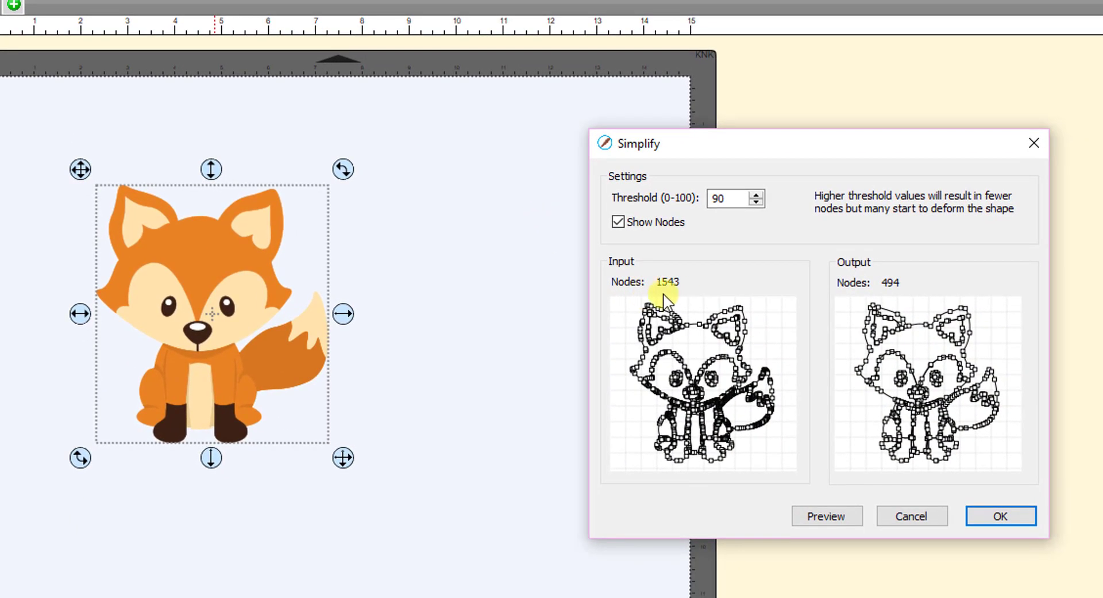
{"action": "left_click", "coordinate": [918, 517]}
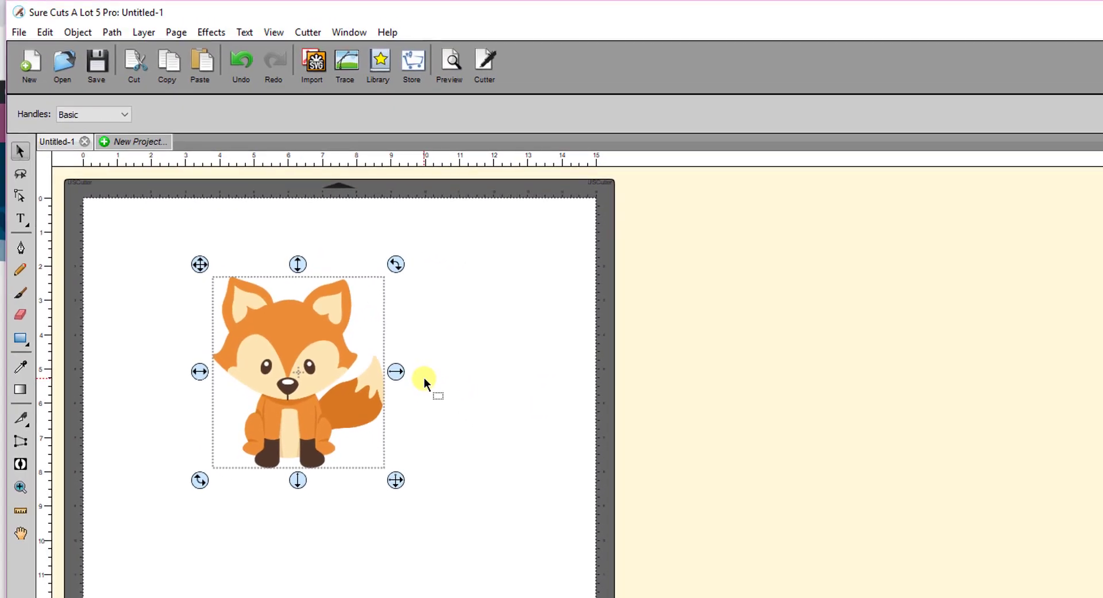
Deselect the fox and load cute-fox-clipart-23.jpg into Trace Image.
{"action": "left_click", "coordinate": [465, 334]}
{"action": "left_click", "coordinate": [345, 67]}
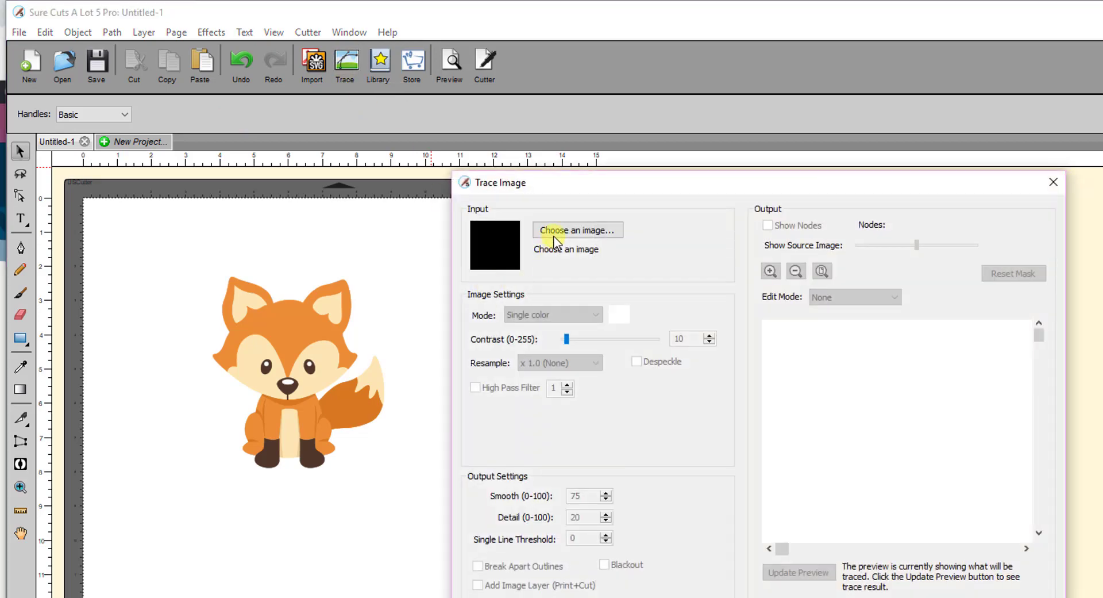
{"action": "left_click", "coordinate": [553, 233]}
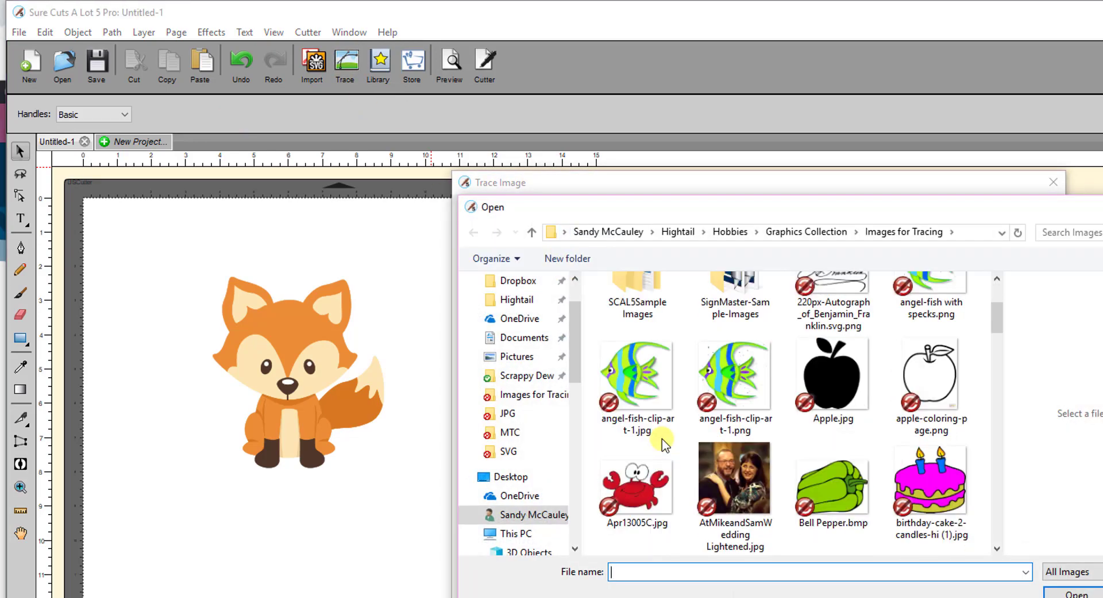
{"action": "scroll", "coordinate": [663, 444], "scroll_direction": "down", "scroll_amount": 15}
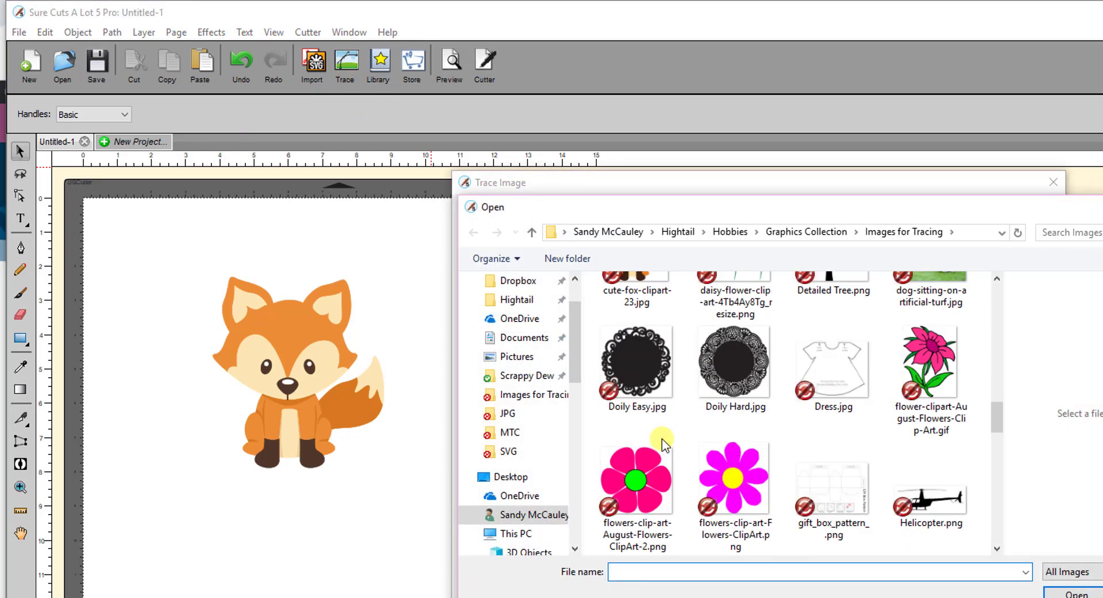
{"action": "scroll", "coordinate": [662, 444], "scroll_direction": "up", "scroll_amount": 3}
{"action": "left_click", "coordinate": [638, 441]}
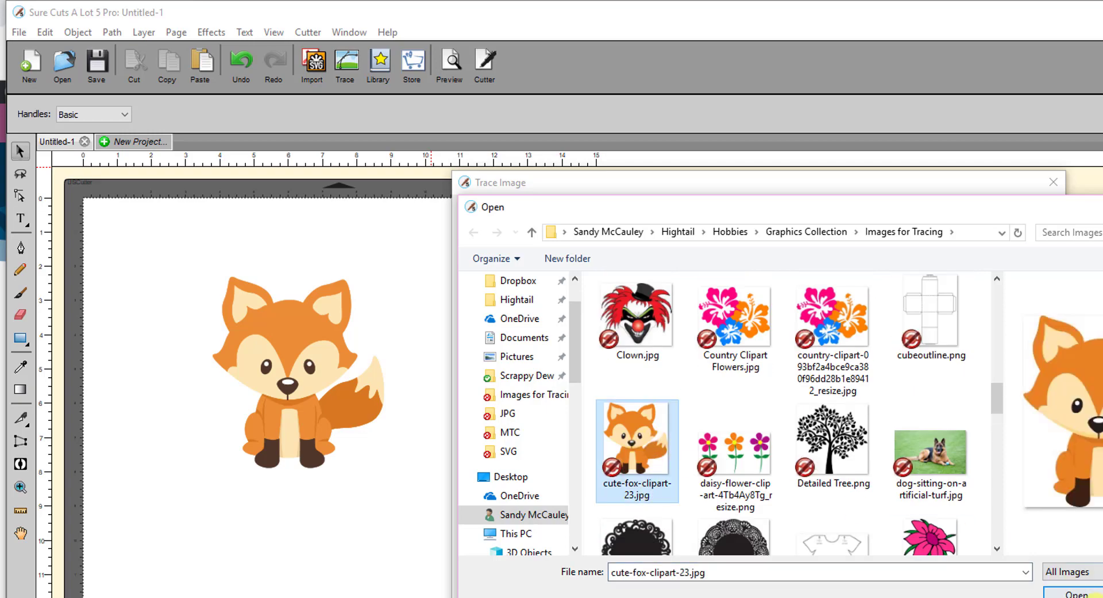
{"action": "double_click", "coordinate": [638, 441]}
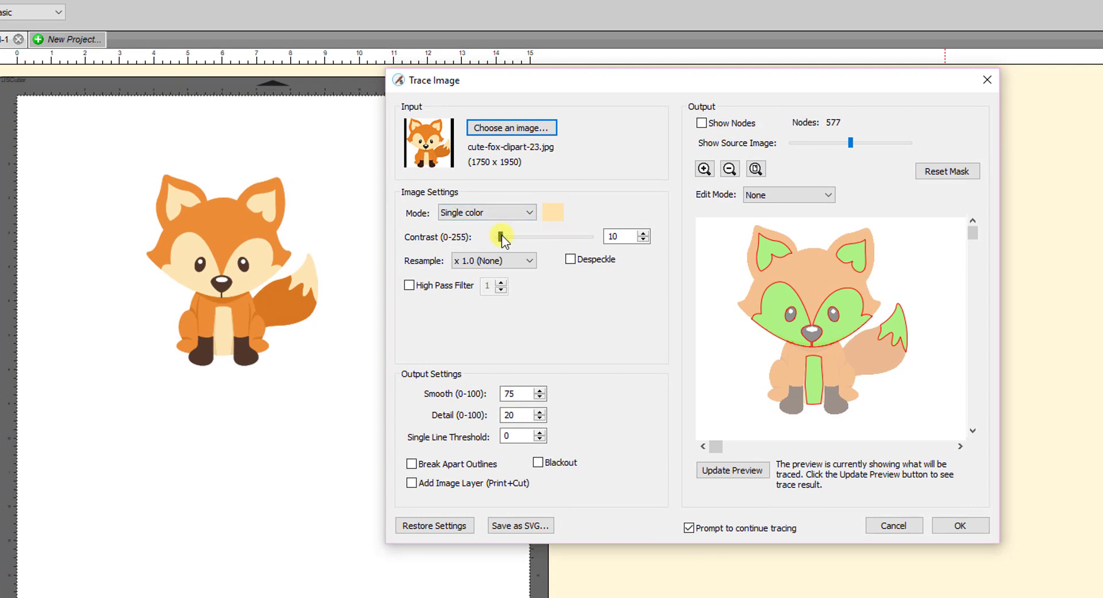
Set the trace Contrast to 13 and refresh the preview.
{"action": "left_click", "coordinate": [642, 233]}
{"action": "left_click", "coordinate": [642, 232]}
{"action": "left_click", "coordinate": [643, 232]}
{"action": "left_click", "coordinate": [643, 233]}
{"action": "left_click", "coordinate": [643, 239]}
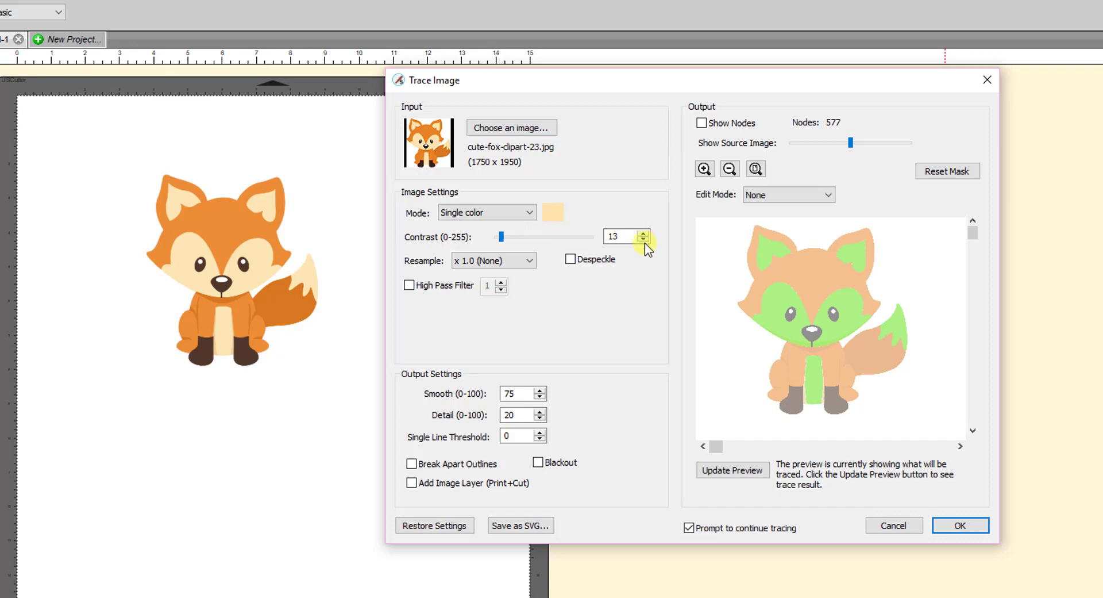
{"action": "left_click", "coordinate": [713, 470]}
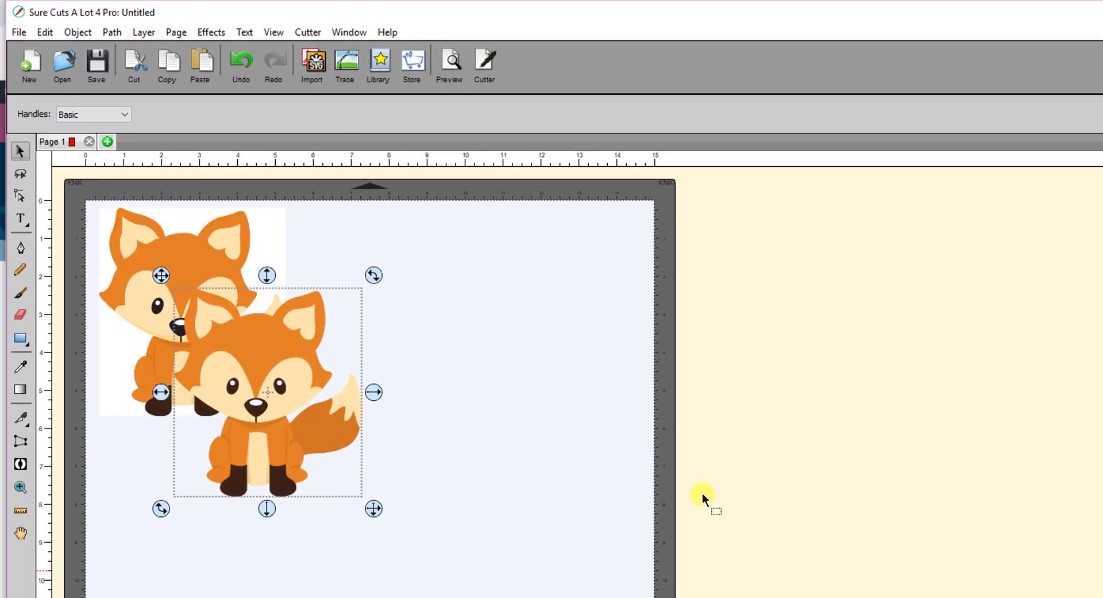
Trace the original fox image at Contrast 13, previewing 428 nodes.
{"action": "left_click", "coordinate": [217, 247]}
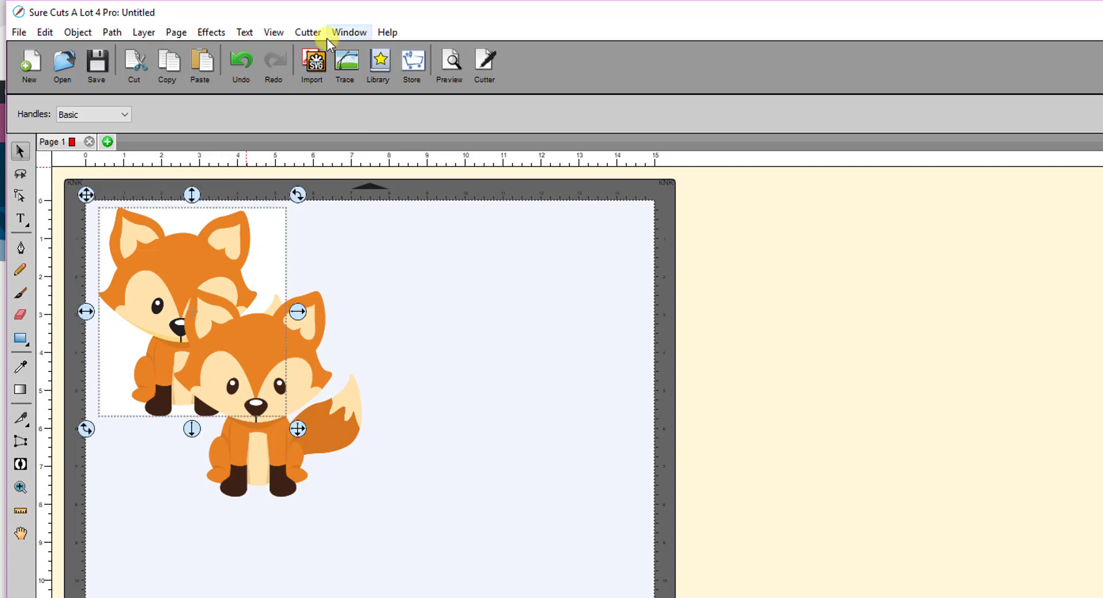
{"action": "left_click", "coordinate": [338, 63]}
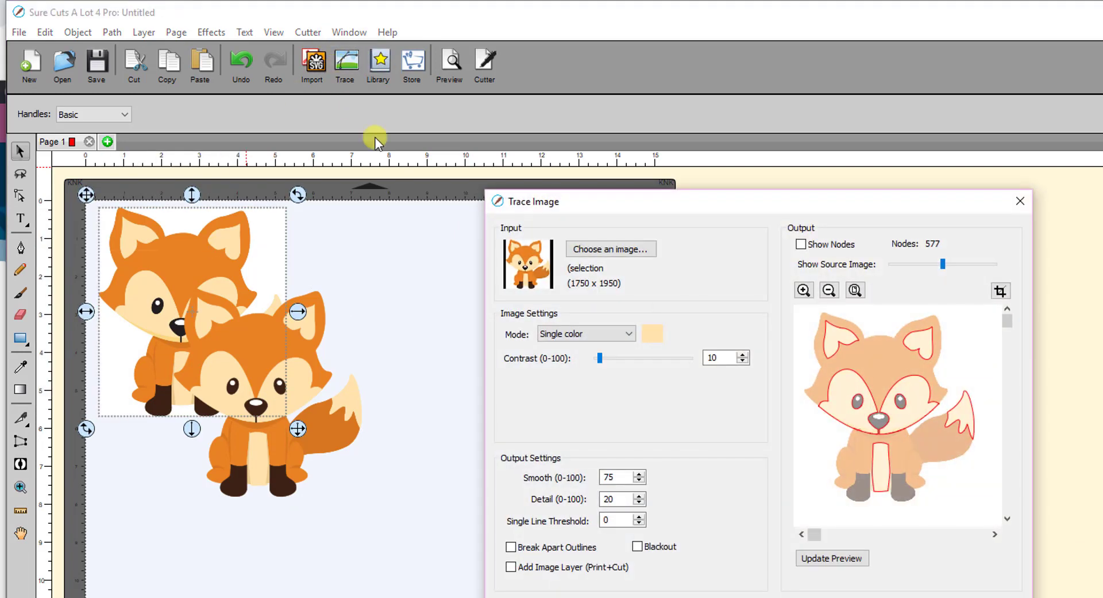
{"action": "left_click", "coordinate": [743, 354]}
{"action": "left_click", "coordinate": [743, 355]}
{"action": "left_click", "coordinate": [744, 354]}
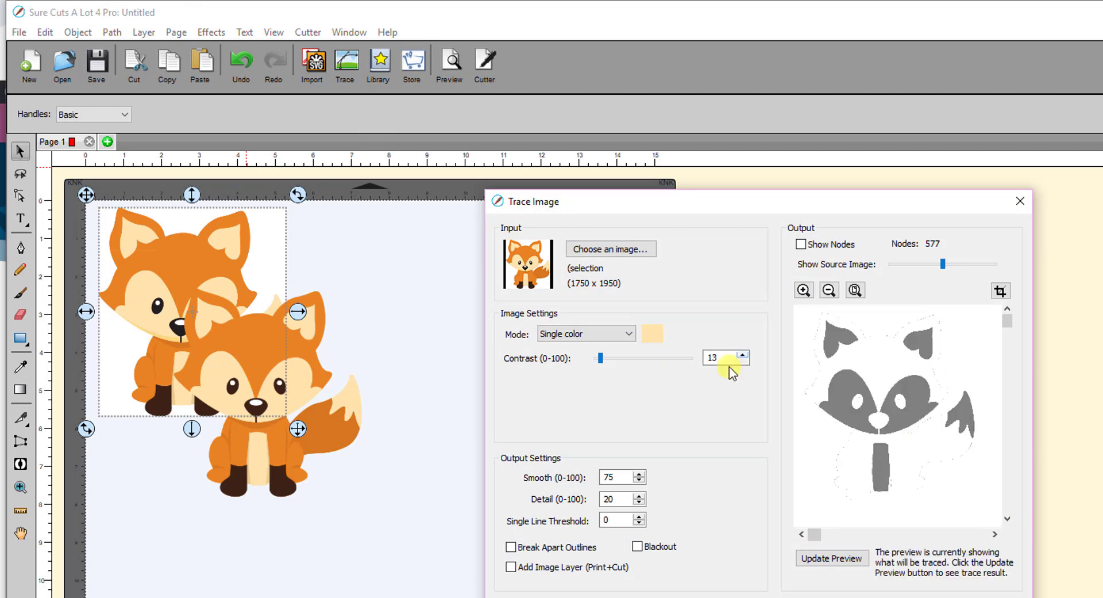
{"action": "left_click", "coordinate": [842, 557]}
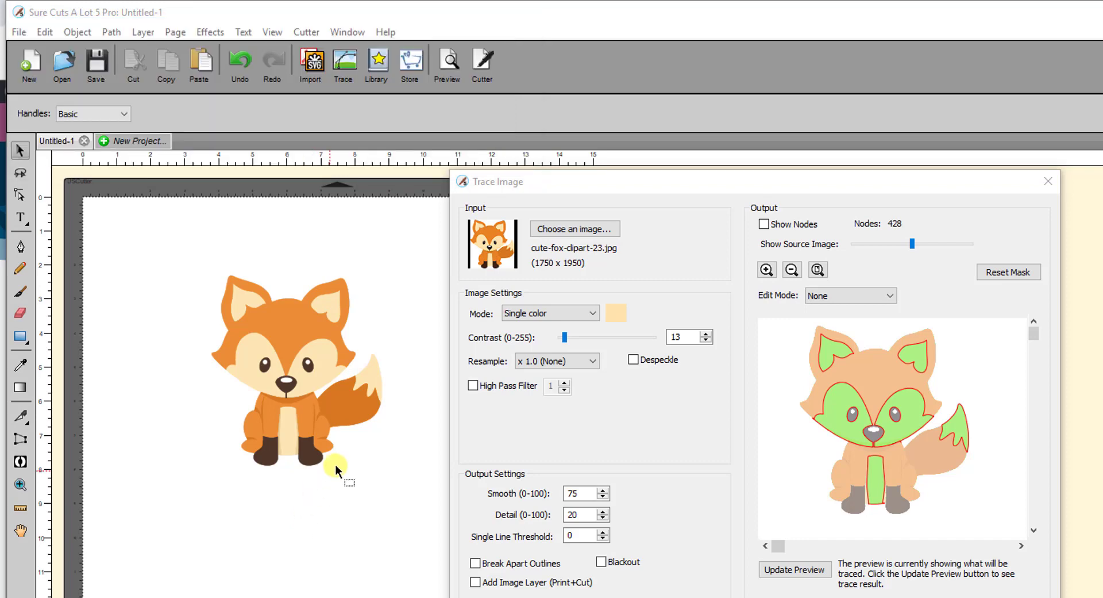
Lower the trace Contrast to 2 and refresh the preview.
{"action": "left_click", "coordinate": [706, 340]}
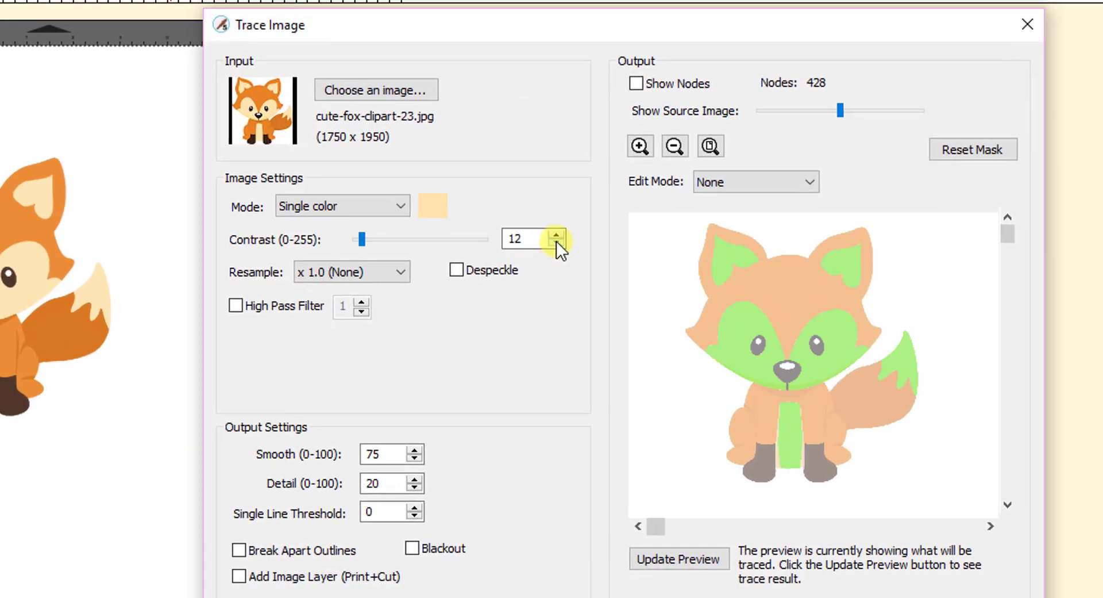
{"action": "left_click", "coordinate": [556, 243]}
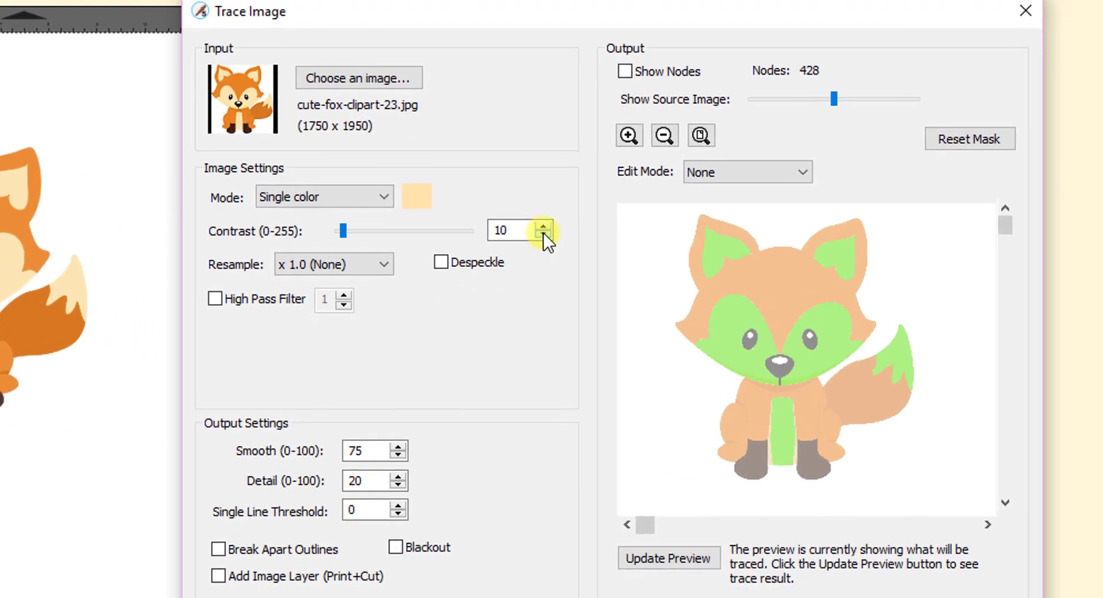
{"action": "left_click", "coordinate": [557, 243]}
{"action": "left_click", "coordinate": [557, 243]}
{"action": "left_click", "coordinate": [556, 243]}
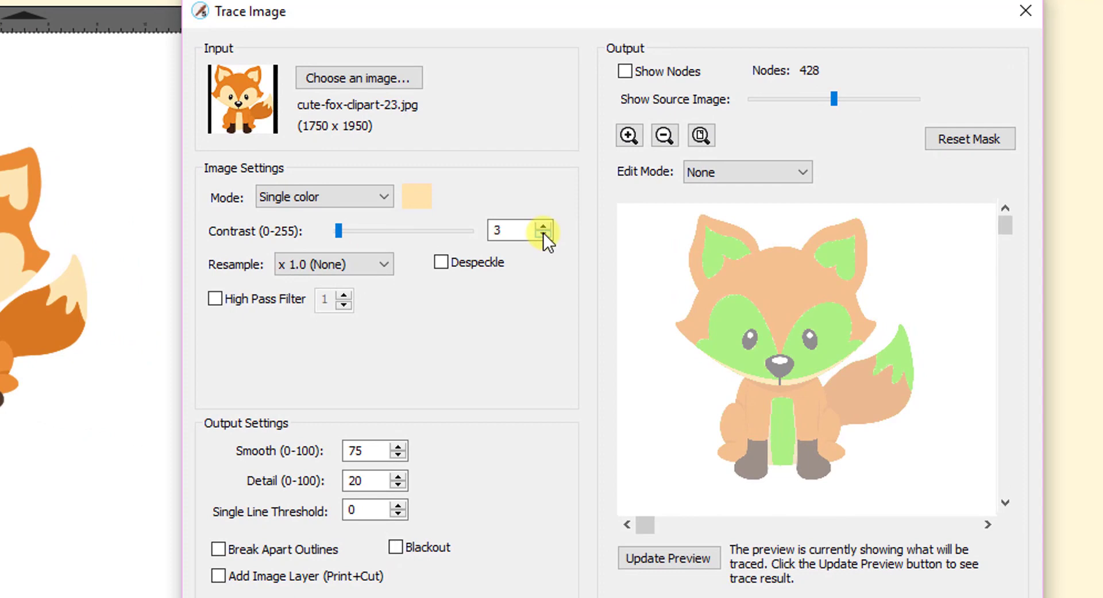
{"action": "left_click", "coordinate": [543, 234]}
{"action": "left_click", "coordinate": [674, 554]}
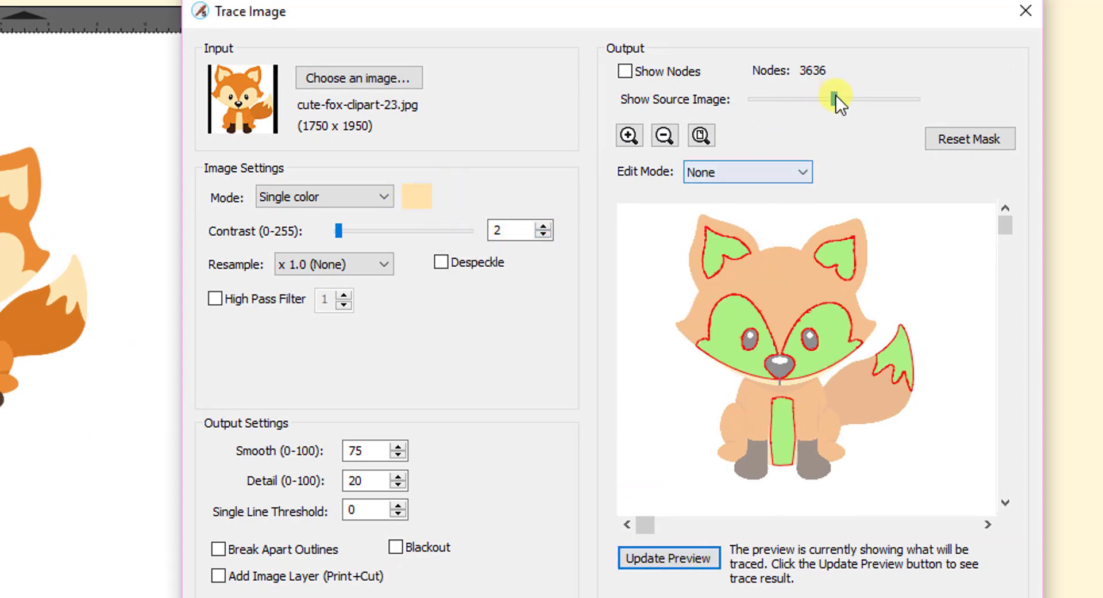
Zoom the preview in on the ear and fade out the source image.
{"action": "left_click", "coordinate": [627, 138]}
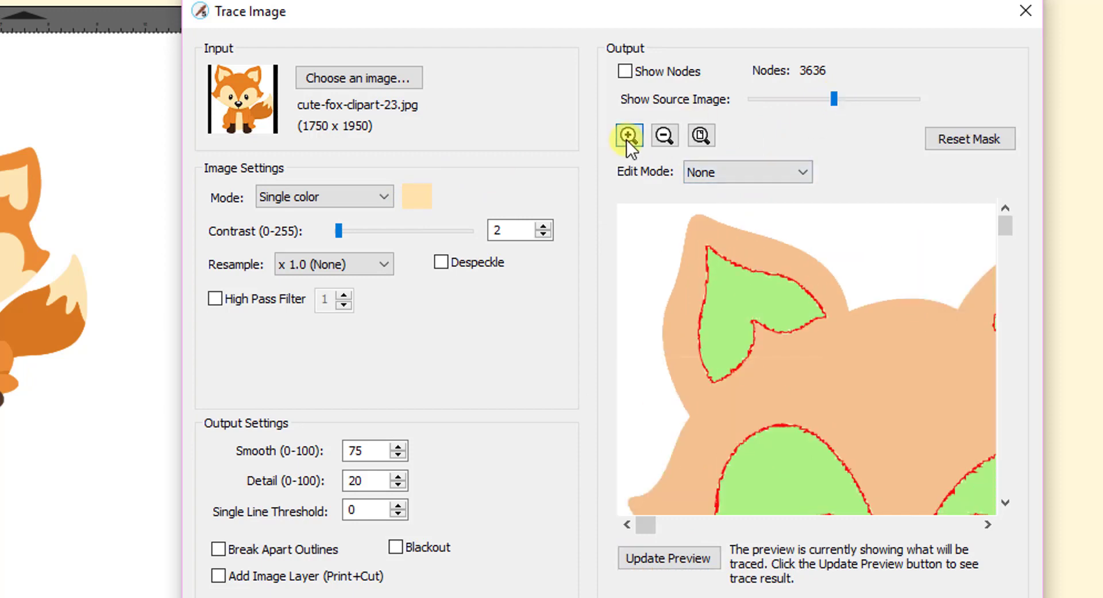
{"action": "left_click", "coordinate": [628, 138]}
{"action": "left_click", "coordinate": [627, 138]}
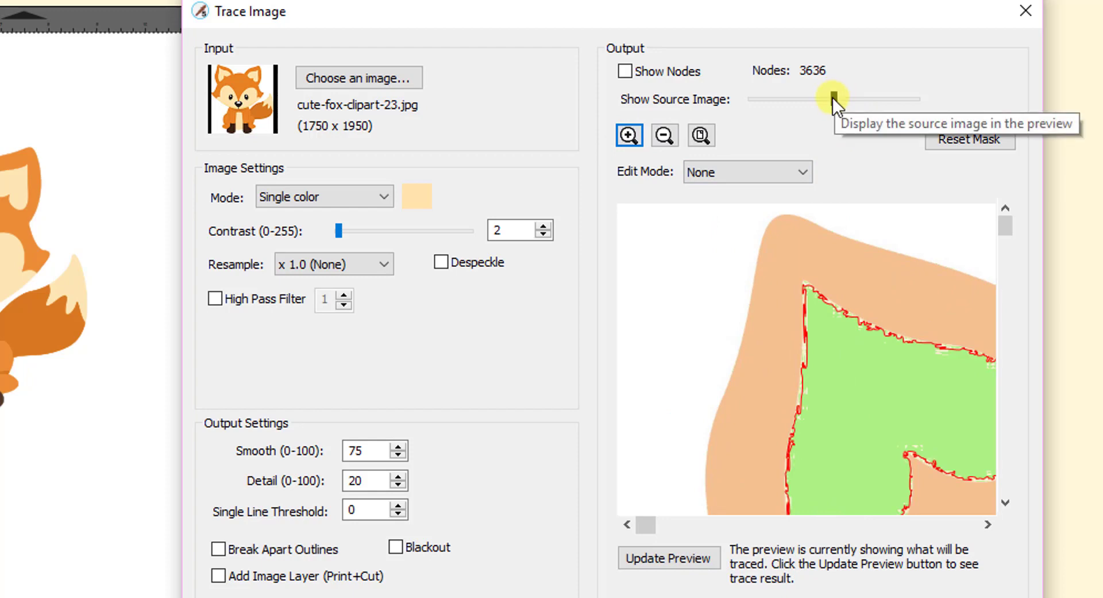
{"action": "left_click_drag", "start_coordinate": [832, 98], "coordinate": [760, 98]}
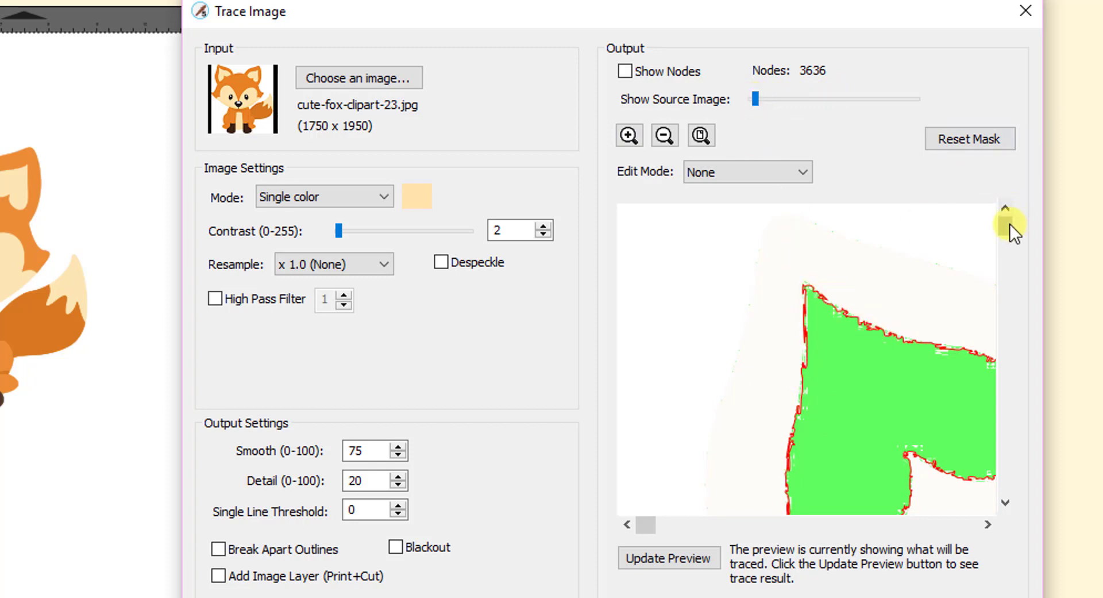
{"action": "mouse_move", "coordinate": [1010, 224]}
{"action": "left_mouse_down"}
{"action": "mouse_move", "coordinate": [1011, 261]}
{"action": "mouse_move", "coordinate": [1010, 246]}
{"action": "left_mouse_up"}
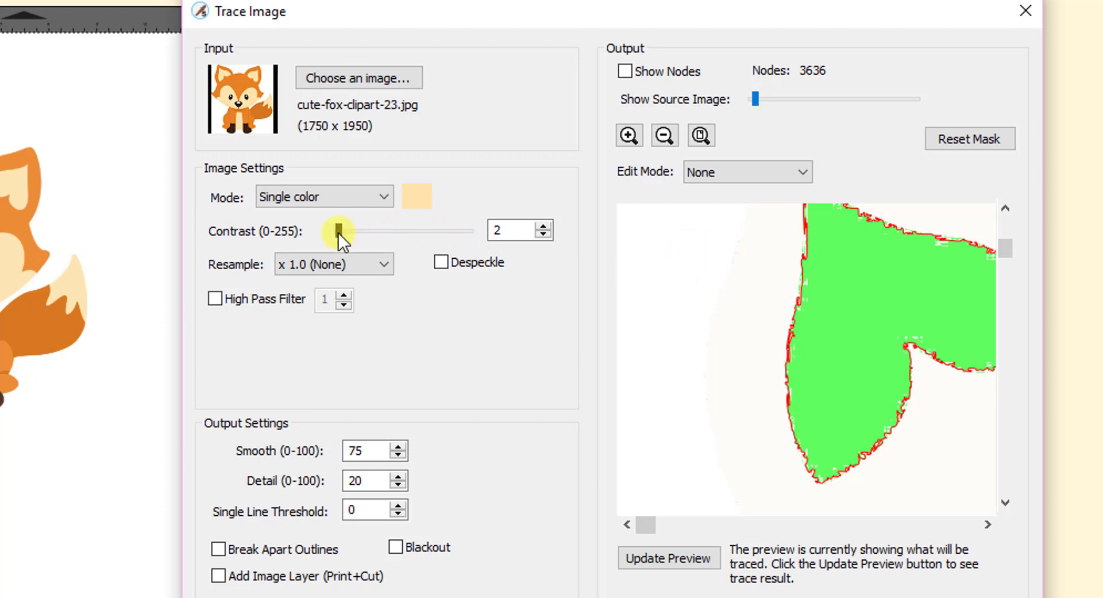
Return Contrast to 13, refresh the preview, and inspect the 428-node trace.
{"action": "left_click_drag", "start_coordinate": [339, 233], "coordinate": [345, 233]}
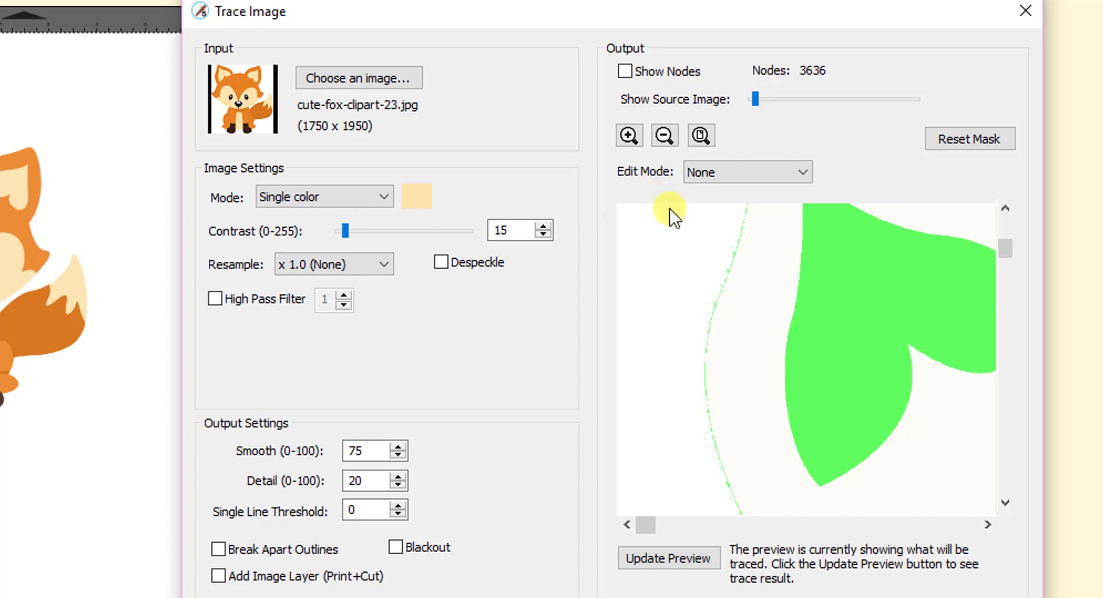
{"action": "left_click", "coordinate": [544, 236]}
{"action": "left_click", "coordinate": [544, 236]}
{"action": "left_click", "coordinate": [649, 556]}
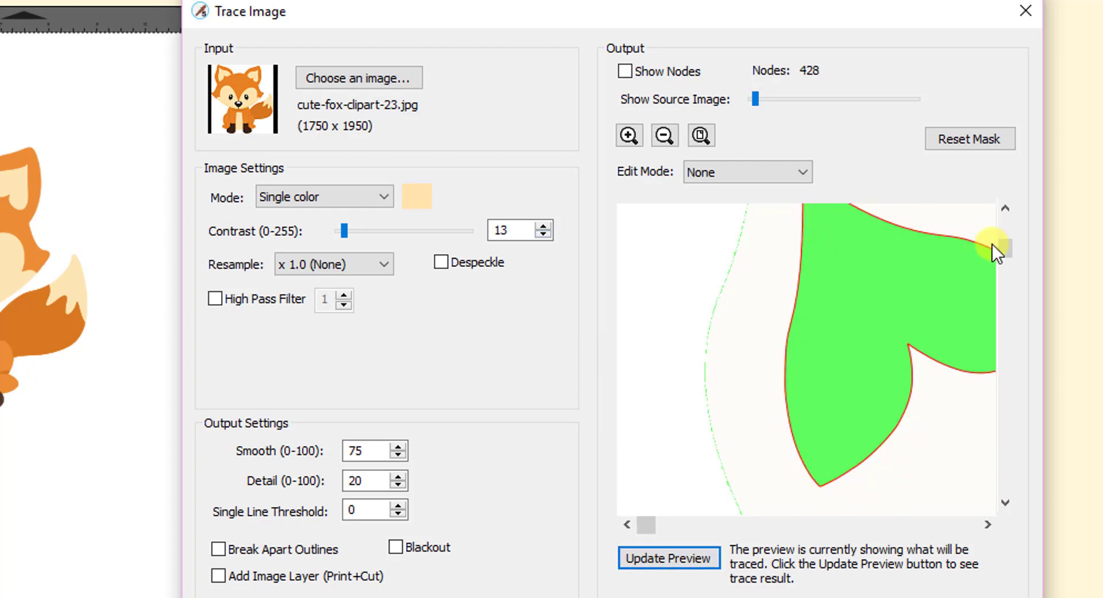
{"action": "mouse_move", "coordinate": [1002, 247]}
{"action": "left_mouse_down"}
{"action": "mouse_move", "coordinate": [999, 236]}
{"action": "mouse_move", "coordinate": [999, 247]}
{"action": "left_mouse_up"}
{"action": "left_click", "coordinate": [629, 135]}
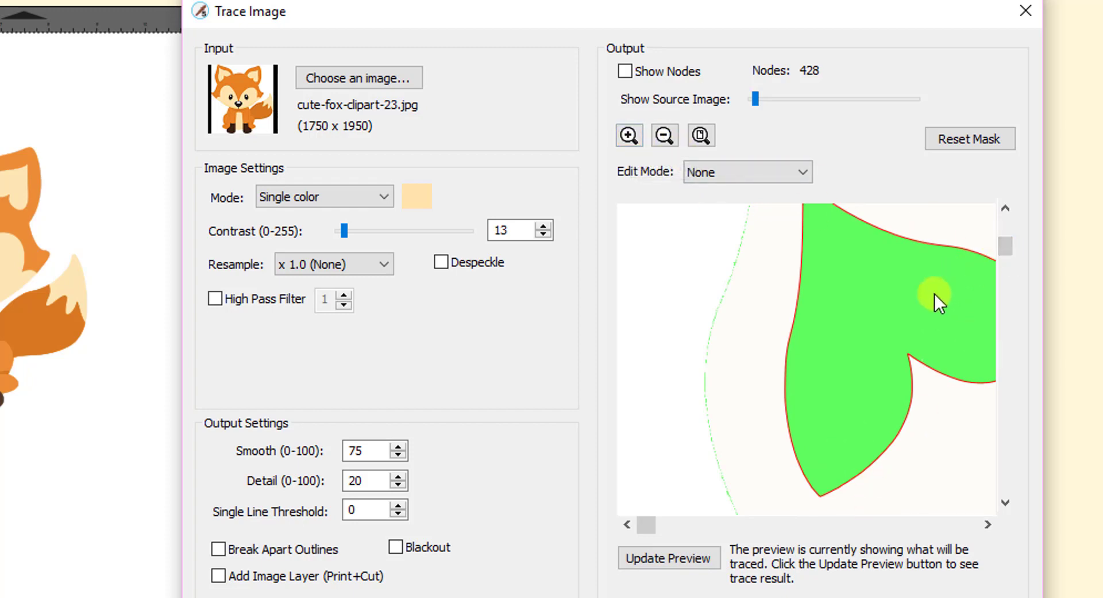
{"action": "left_click_drag", "start_coordinate": [646, 526], "coordinate": [894, 576]}
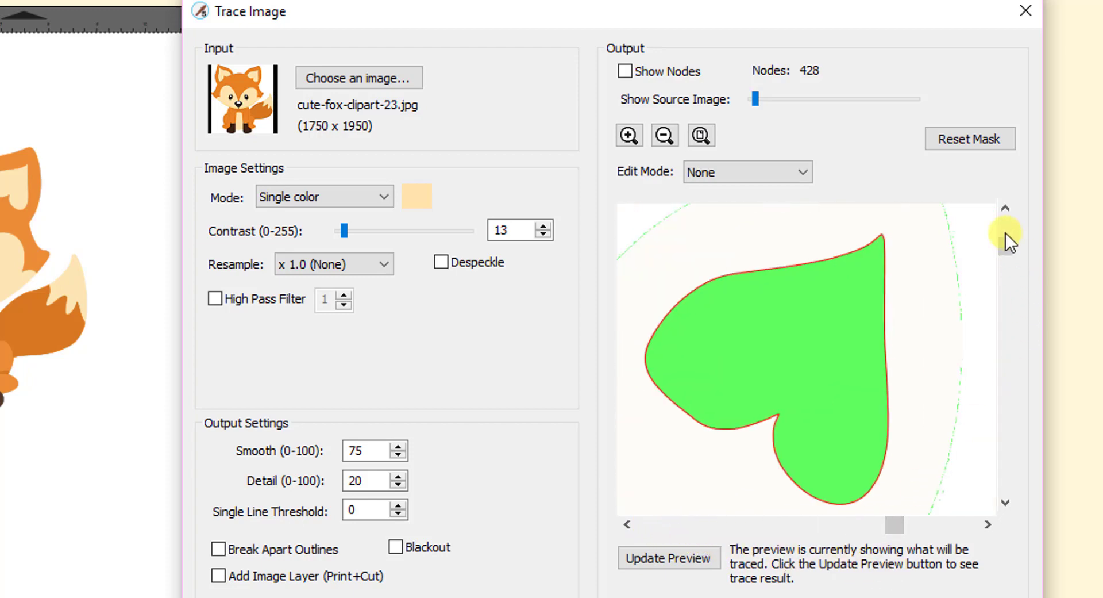
{"action": "left_click_drag", "start_coordinate": [1005, 236], "coordinate": [1005, 329]}
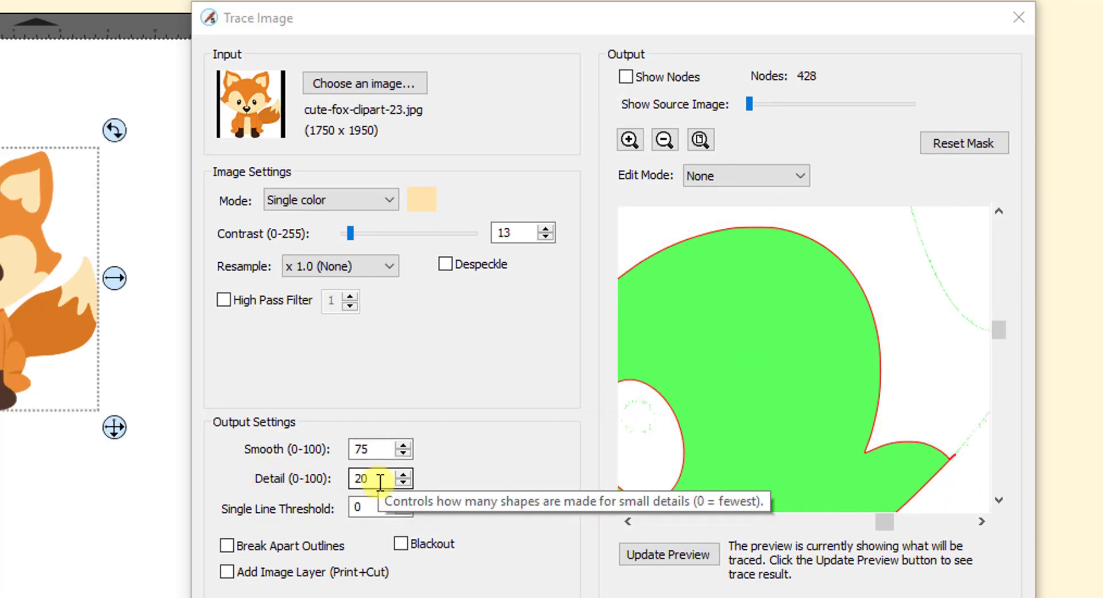
{"action": "left_click", "coordinate": [408, 477]}
{"action": "left_click", "coordinate": [408, 477]}
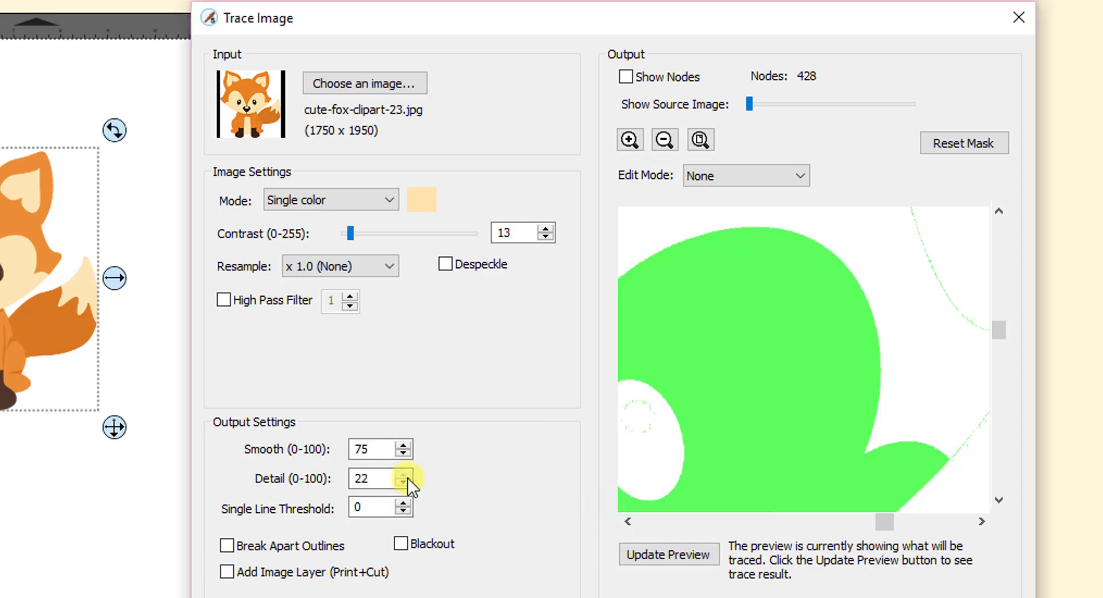
{"action": "left_click", "coordinate": [408, 476]}
{"action": "left_click", "coordinate": [408, 476]}
{"action": "left_click", "coordinate": [408, 477]}
{"action": "left_click", "coordinate": [408, 476]}
{"action": "left_click", "coordinate": [408, 476]}
{"action": "left_click", "coordinate": [408, 476]}
{"action": "left_click", "coordinate": [408, 476]}
{"action": "left_click", "coordinate": [408, 477]}
{"action": "left_click", "coordinate": [408, 477]}
{"action": "double_click", "coordinate": [362, 480]}
{"action": "type", "text": "98"}
{"action": "left_click", "coordinate": [683, 553]}
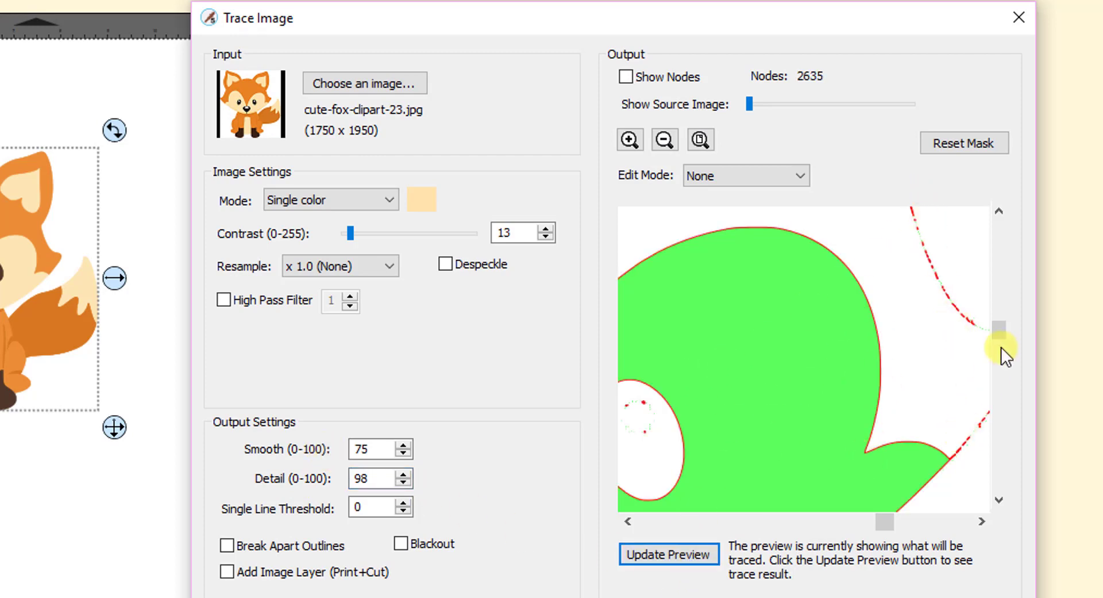
{"action": "left_click_drag", "start_coordinate": [998, 330], "coordinate": [994, 232]}
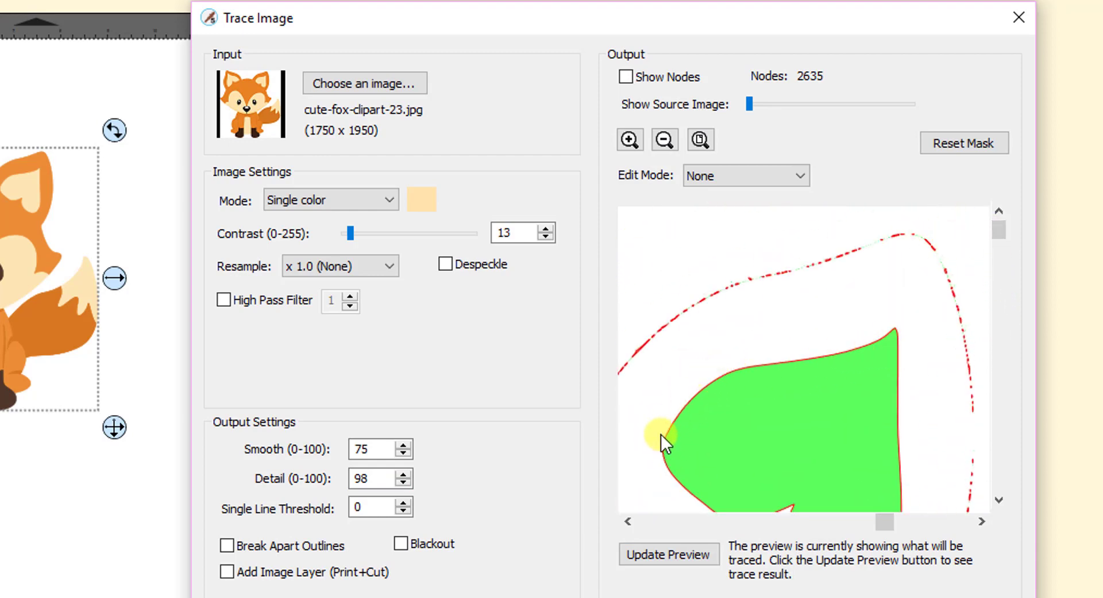
{"action": "double_click", "coordinate": [362, 478]}
{"action": "type", "text": "2"}
{"action": "key", "text": "BackSpace"}
{"action": "type", "text": "20"}
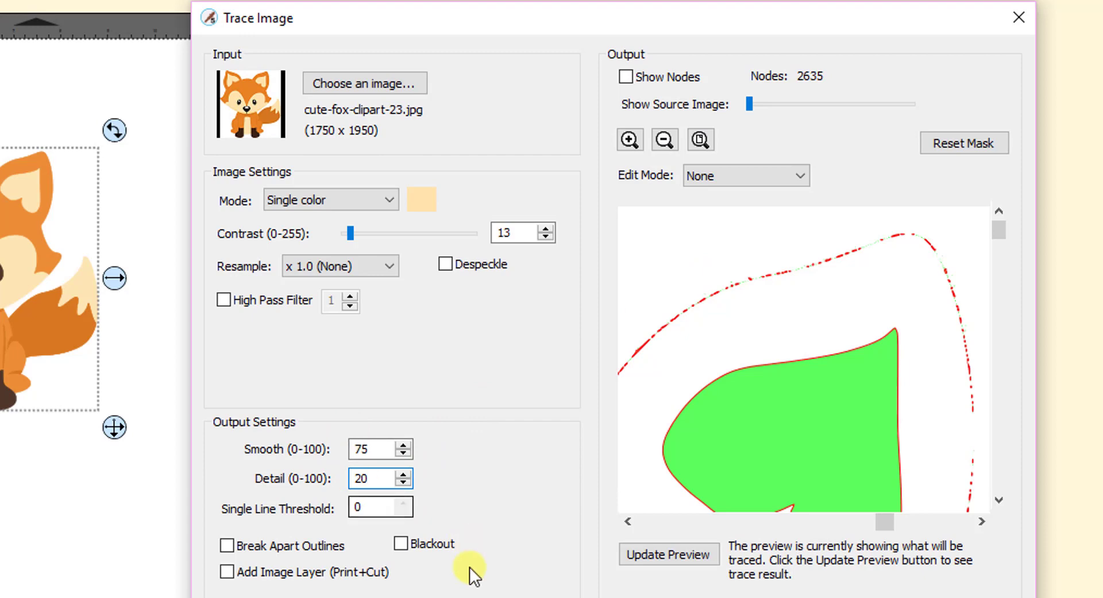
{"action": "left_click", "coordinate": [671, 554]}
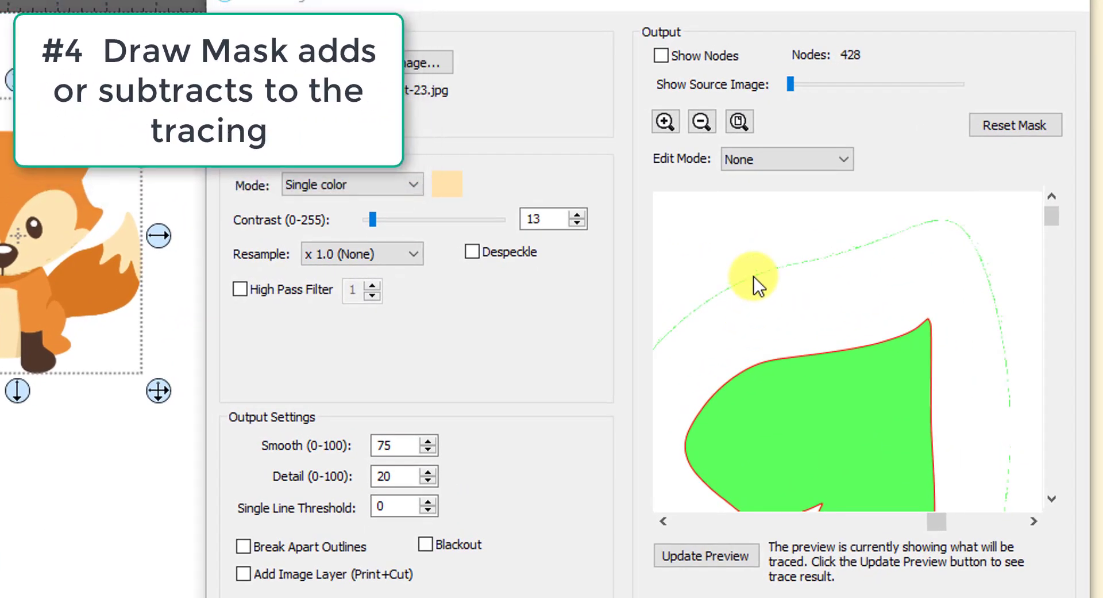
Switch Edit Mode to Draw Mask and zoom the preview in on the stray tip.
{"action": "left_click", "coordinate": [846, 161]}
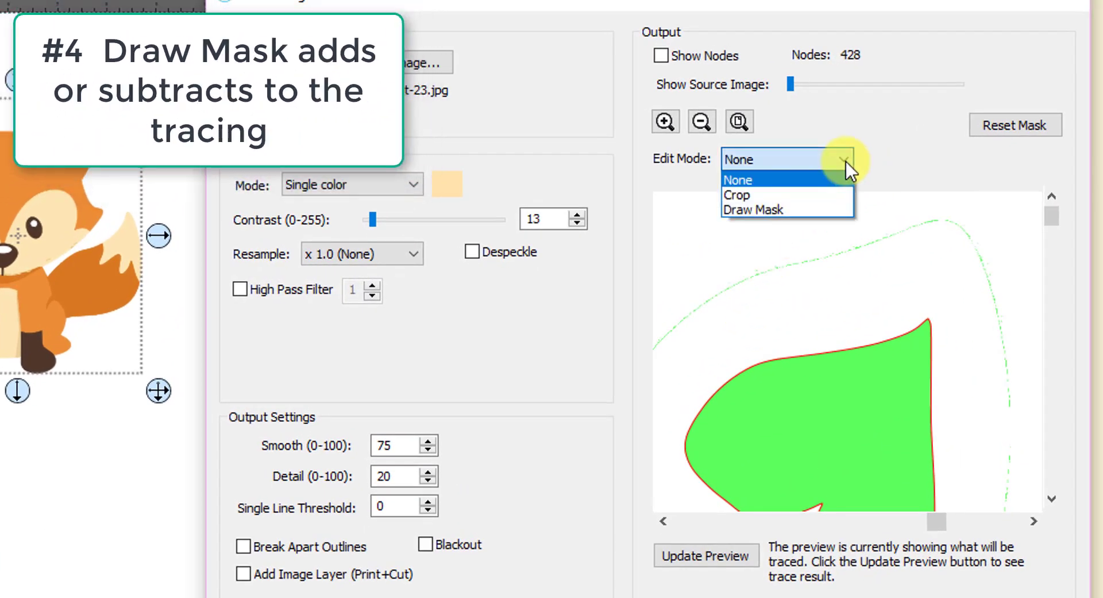
{"action": "left_click", "coordinate": [756, 211]}
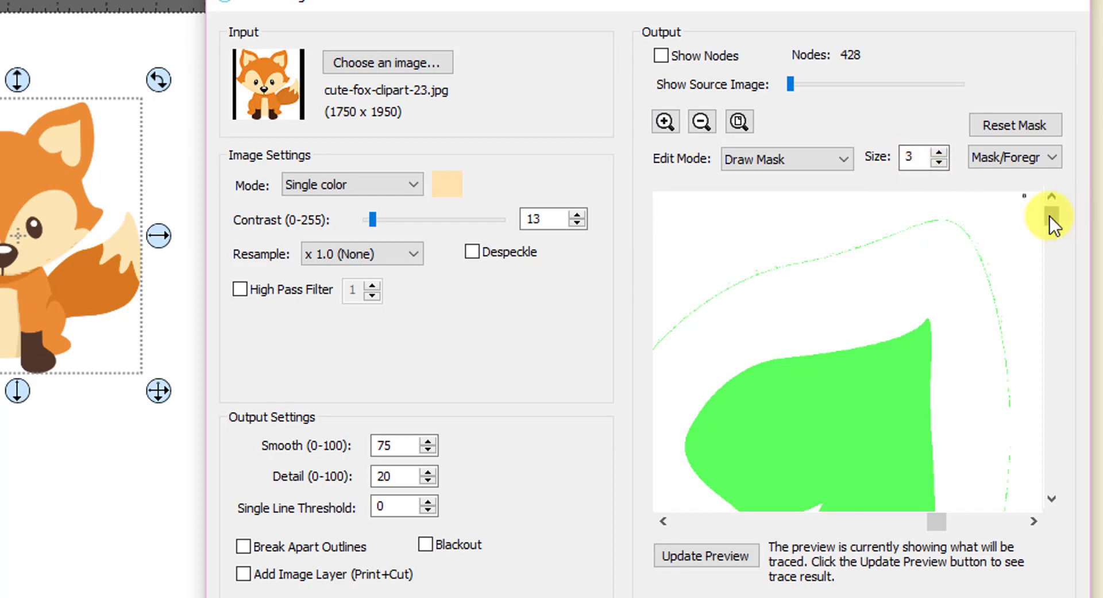
{"action": "left_click_drag", "start_coordinate": [1052, 218], "coordinate": [1023, 328]}
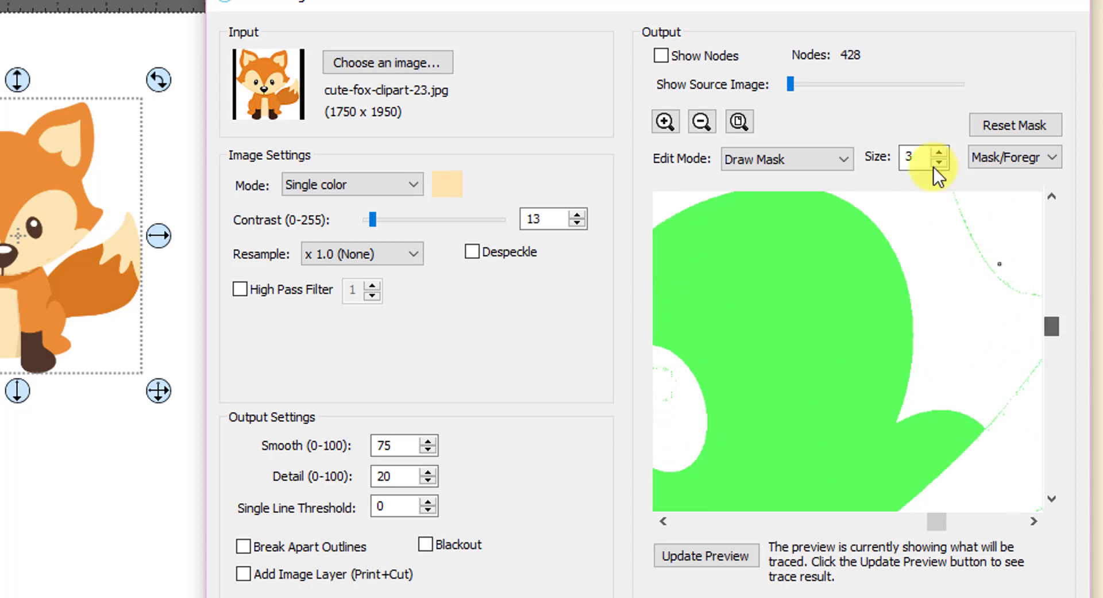
{"action": "left_click", "coordinate": [699, 556]}
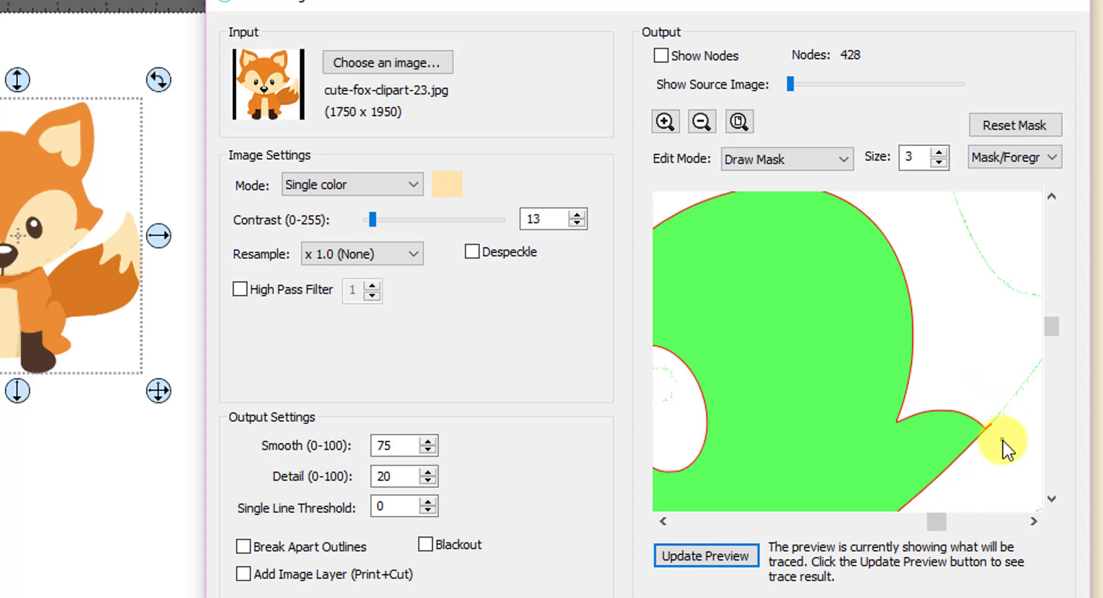
{"action": "left_click", "coordinate": [666, 123]}
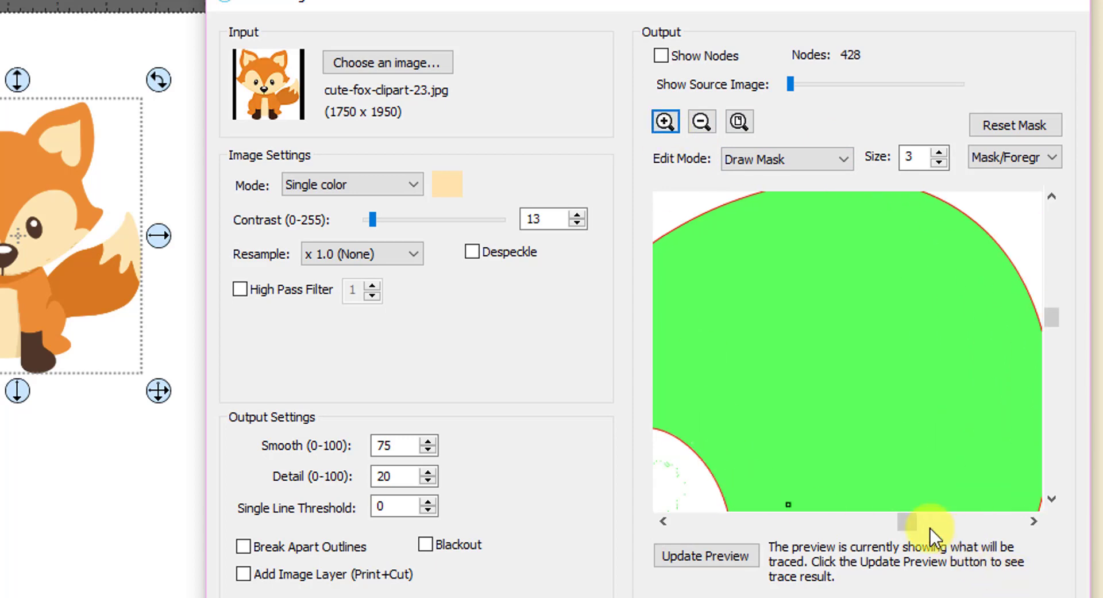
{"action": "left_click_drag", "start_coordinate": [915, 525], "coordinate": [940, 524]}
{"action": "left_click_drag", "start_coordinate": [1064, 320], "coordinate": [1051, 337]}
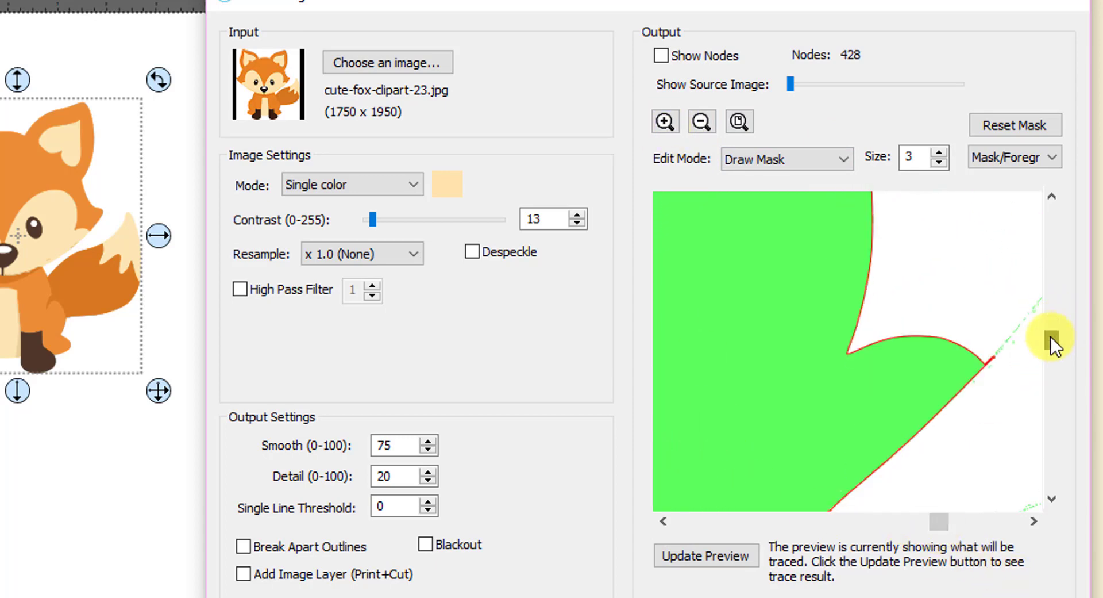
{"action": "left_click", "coordinate": [665, 120]}
{"action": "left_click_drag", "start_coordinate": [927, 522], "coordinate": [970, 537]}
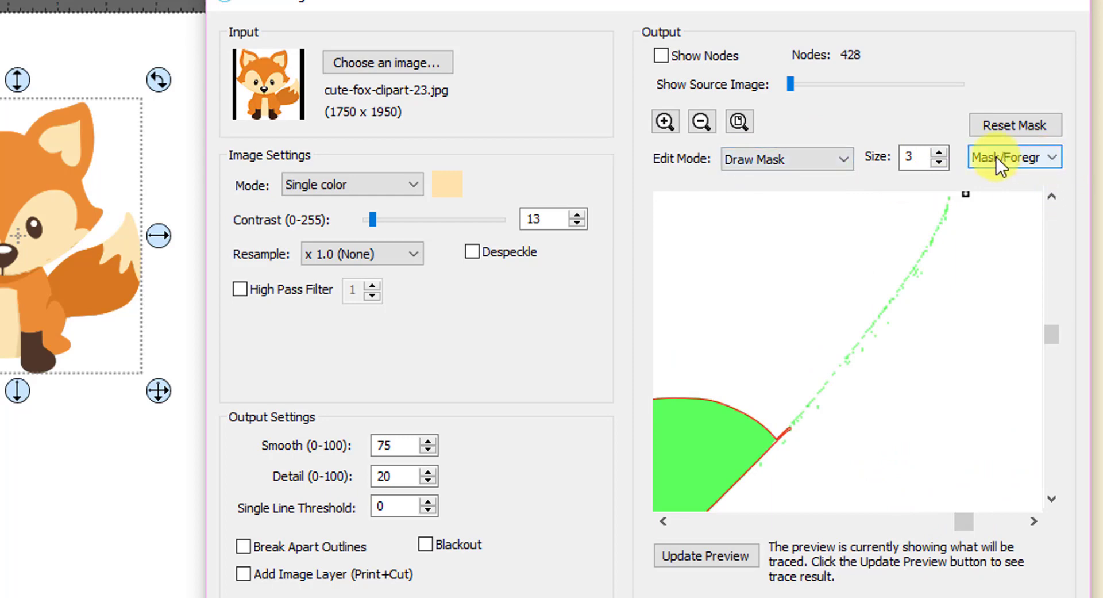
Paint a Background mask at size 9 over the tip and refresh to 425 nodes.
{"action": "left_click", "coordinate": [1057, 163]}
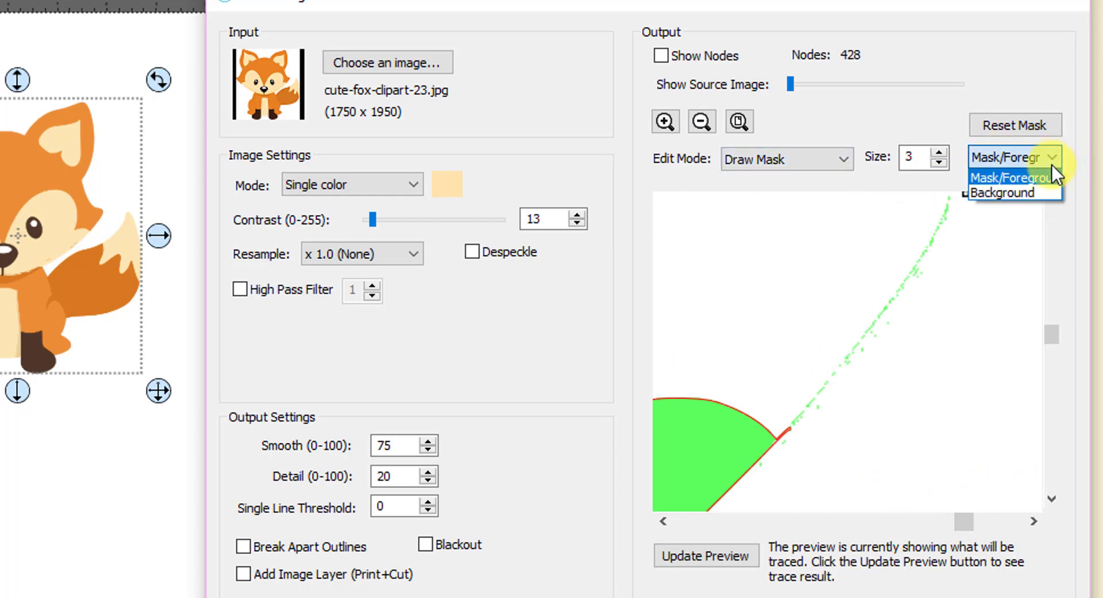
{"action": "left_click", "coordinate": [1029, 192]}
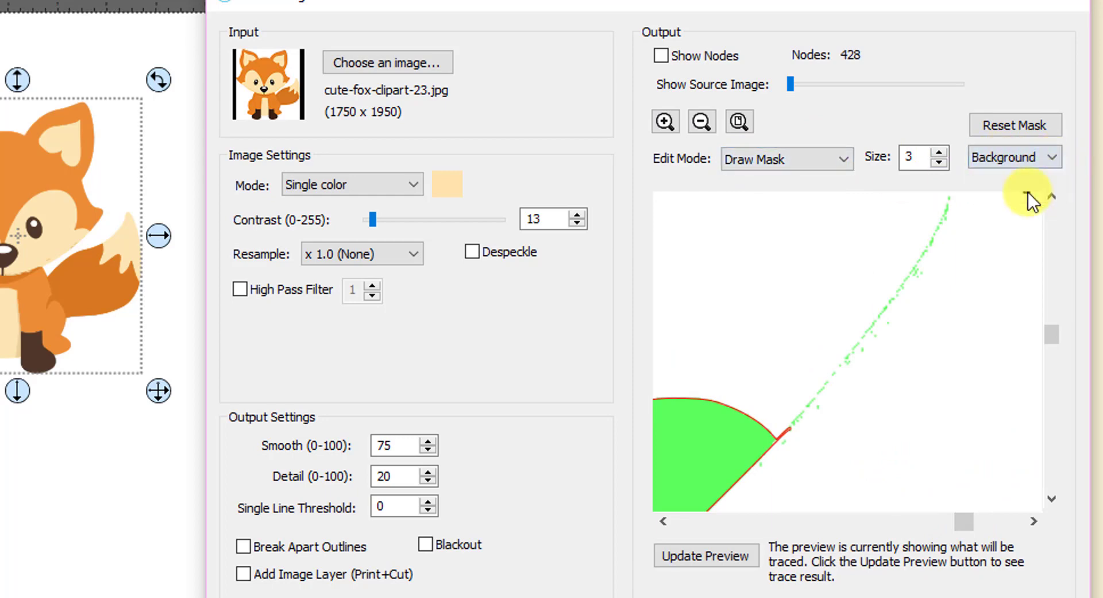
{"action": "left_click", "coordinate": [939, 151]}
{"action": "left_click", "coordinate": [939, 151]}
{"action": "left_click", "coordinate": [938, 151]}
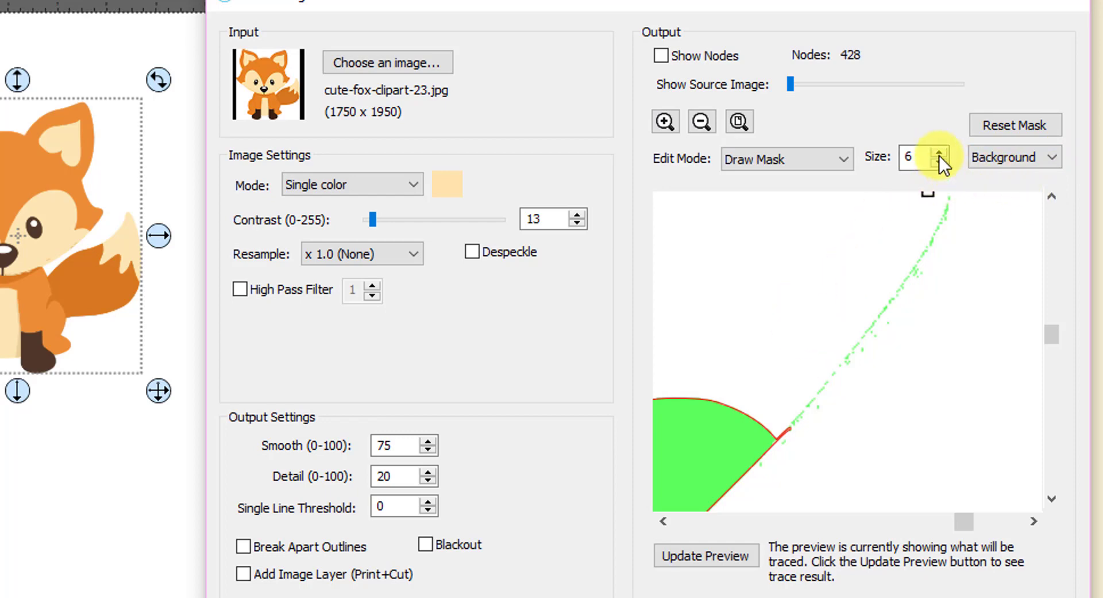
{"action": "left_click", "coordinate": [939, 153]}
{"action": "left_click", "coordinate": [939, 153]}
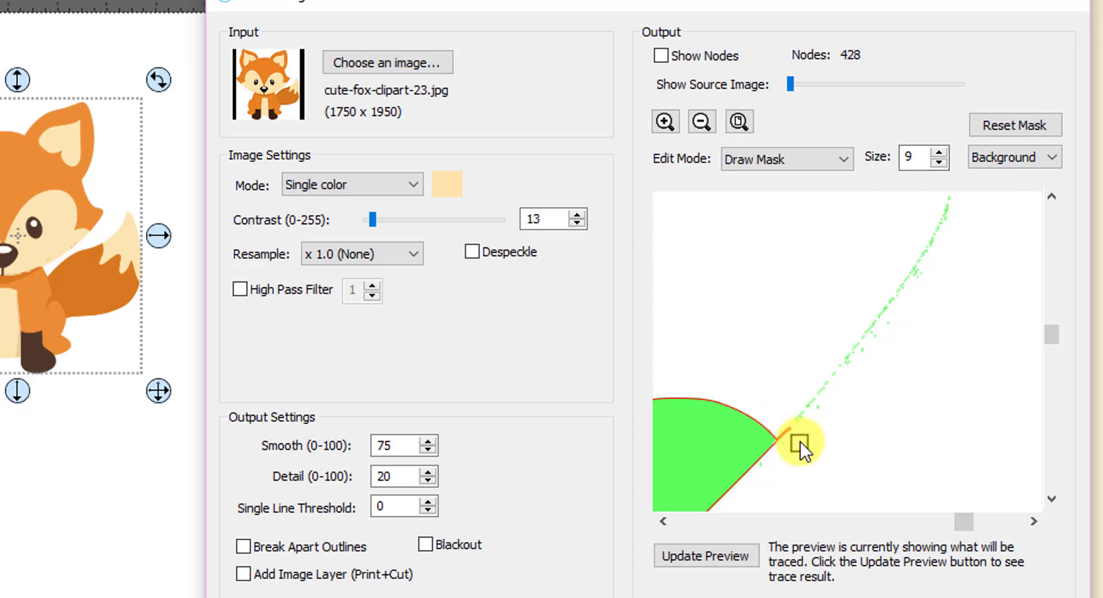
{"action": "left_click", "coordinate": [698, 554]}
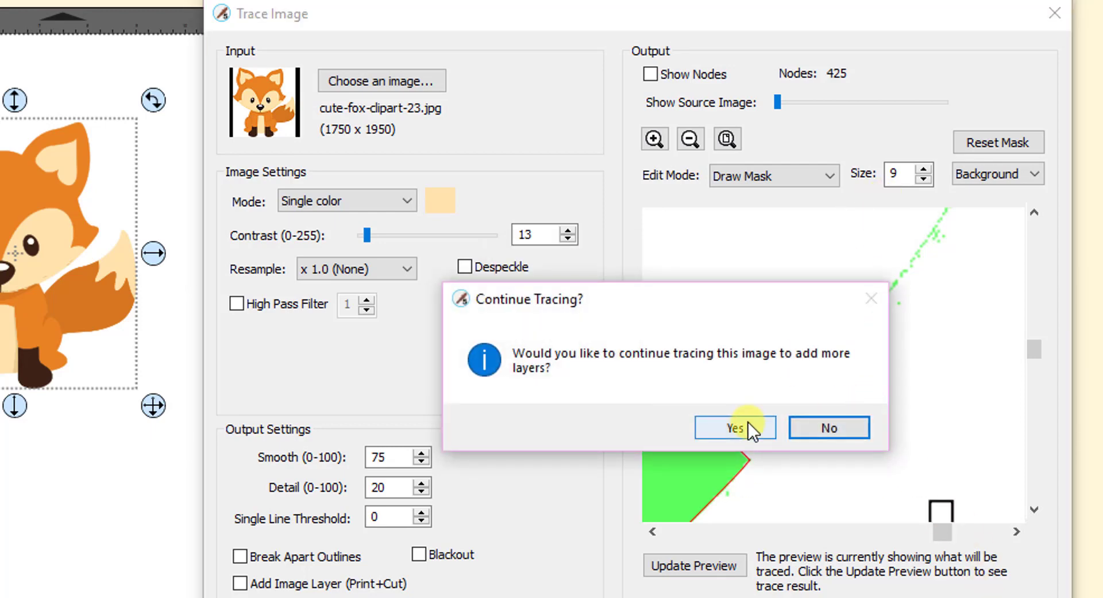
Continue tracing another layer, showing the source image with the whole fox fitted.
{"action": "left_click", "coordinate": [746, 423]}
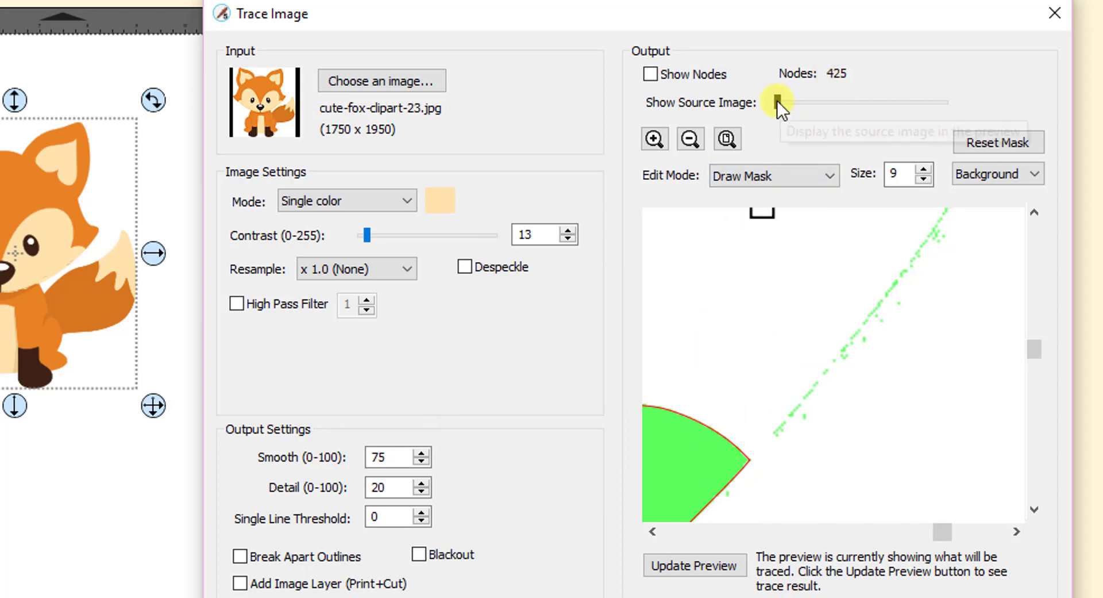
{"action": "left_click_drag", "start_coordinate": [777, 101], "coordinate": [842, 104]}
{"action": "left_click", "coordinate": [726, 139]}
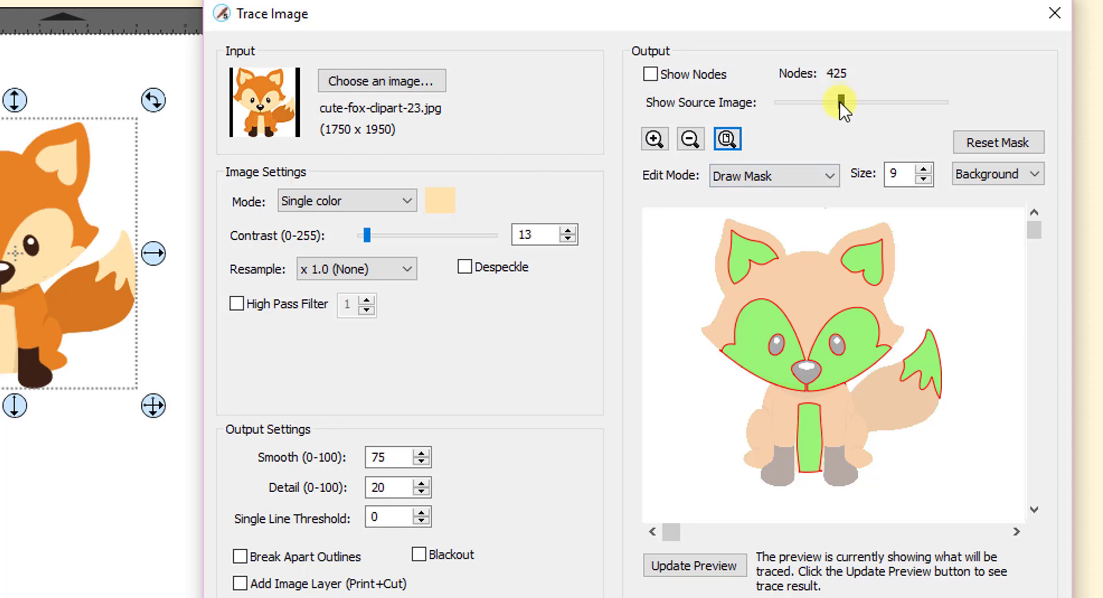
{"action": "left_click_drag", "start_coordinate": [842, 103], "coordinate": [860, 109]}
Pick the fox's orange as trace colour and refresh the preview to 990 nodes.
{"action": "left_click", "coordinate": [439, 203]}
{"action": "left_click", "coordinate": [808, 297]}
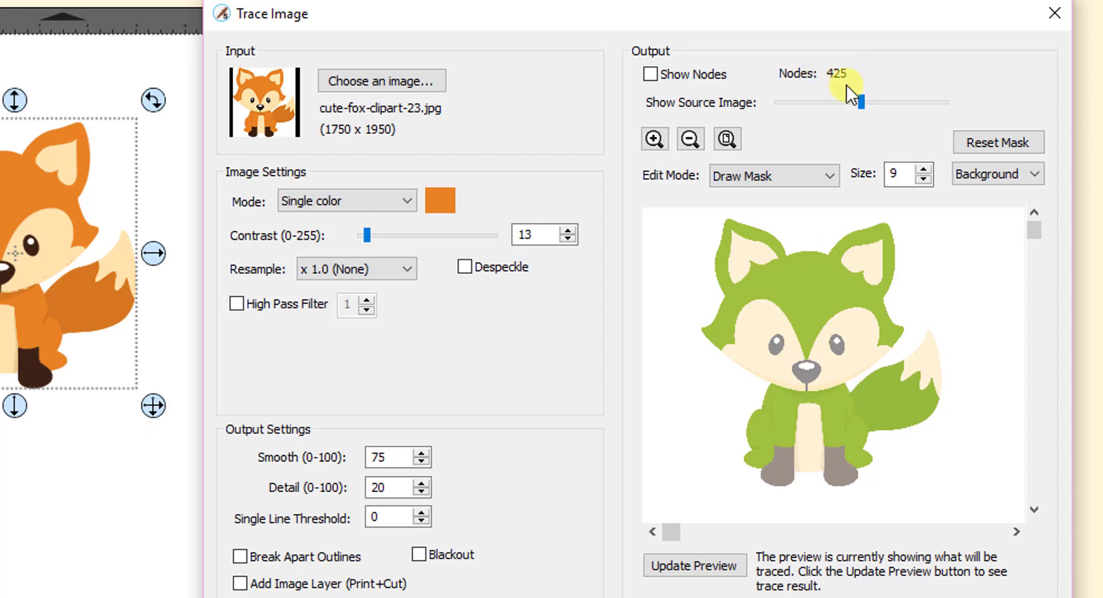
{"action": "left_click", "coordinate": [686, 571]}
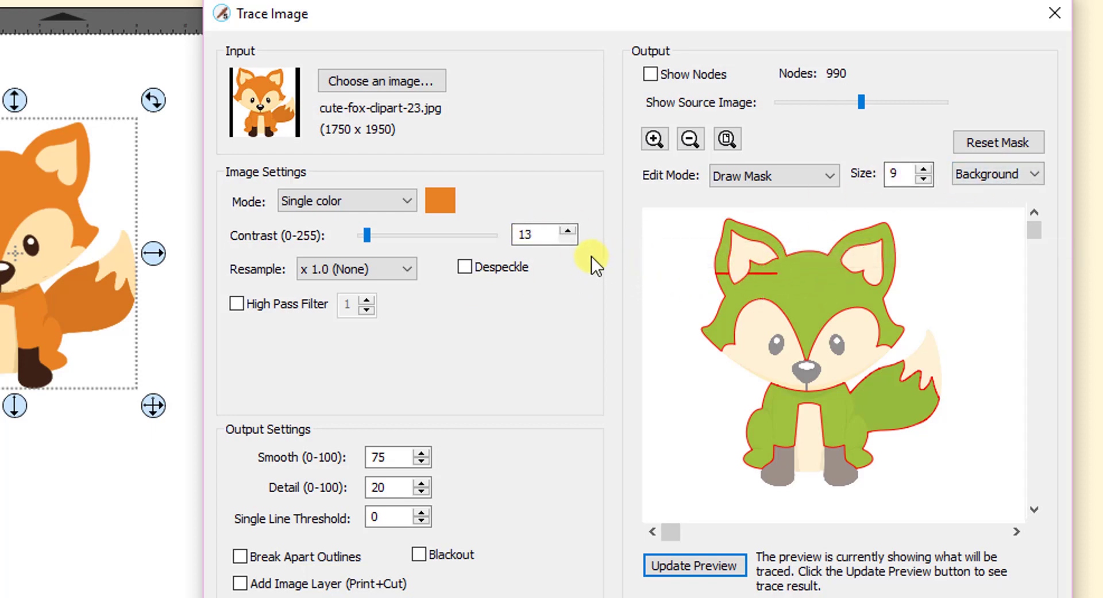
Lower Contrast to 2, refresh the preview, and zoom in on the jagged ear edges.
{"action": "left_click", "coordinate": [566, 240]}
{"action": "left_click", "coordinate": [566, 239]}
{"action": "left_click", "coordinate": [566, 239]}
{"action": "left_click", "coordinate": [566, 239]}
{"action": "left_click", "coordinate": [566, 239]}
{"action": "left_click", "coordinate": [566, 239]}
{"action": "left_click", "coordinate": [566, 239]}
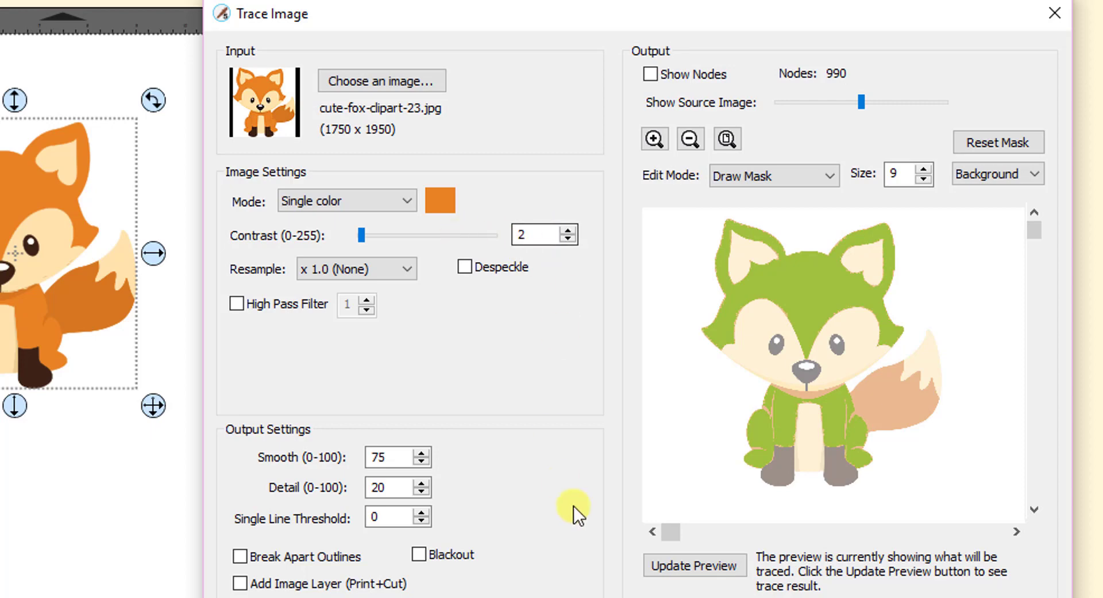
{"action": "left_click", "coordinate": [660, 565]}
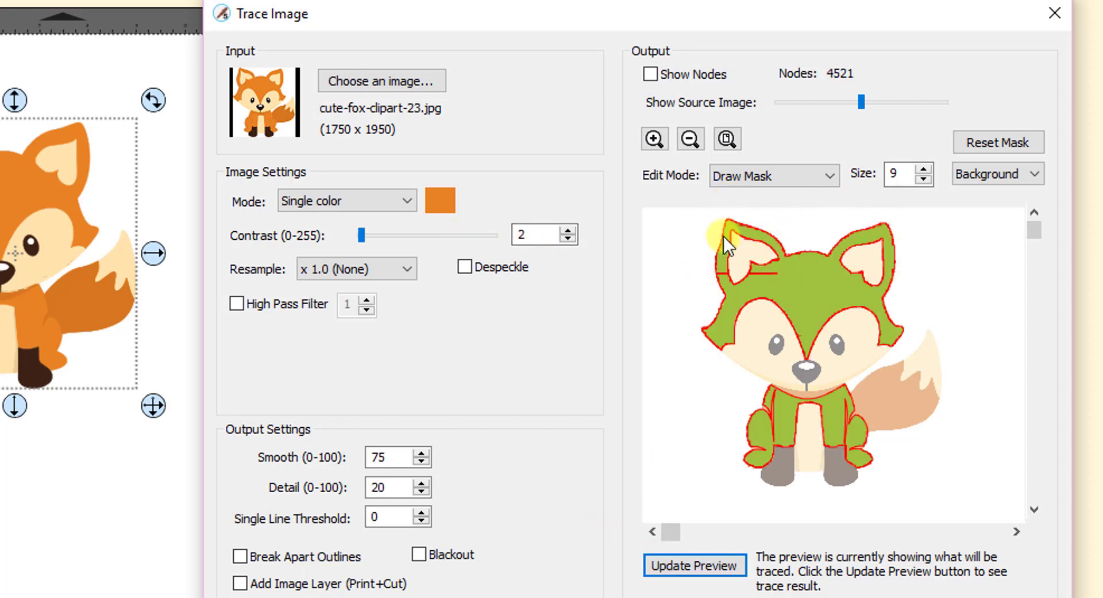
{"action": "left_click", "coordinate": [655, 137]}
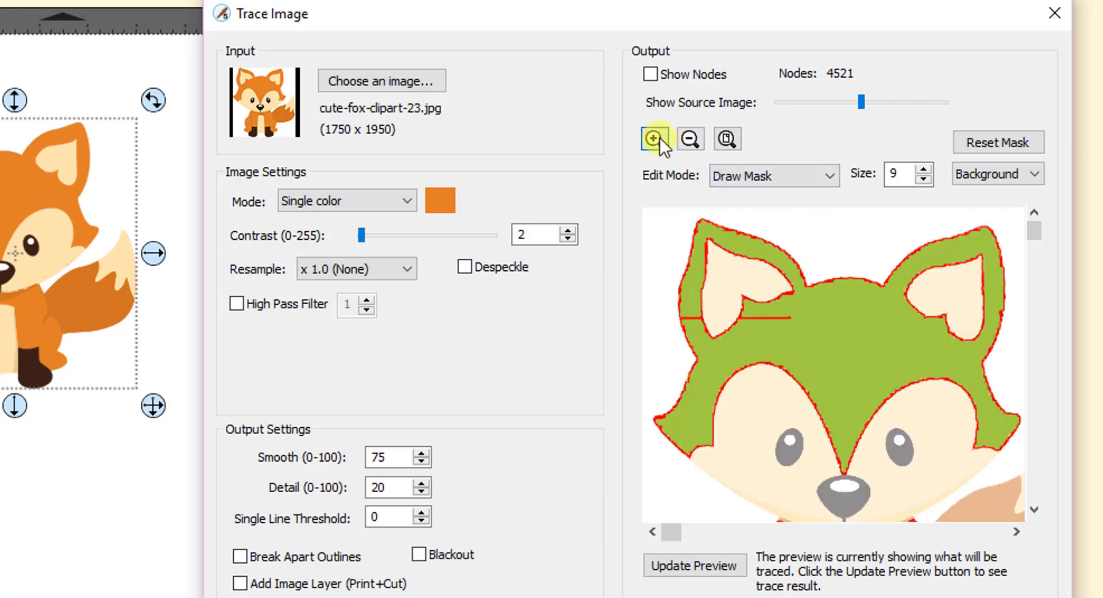
{"action": "left_click", "coordinate": [660, 138]}
{"action": "left_click", "coordinate": [660, 138]}
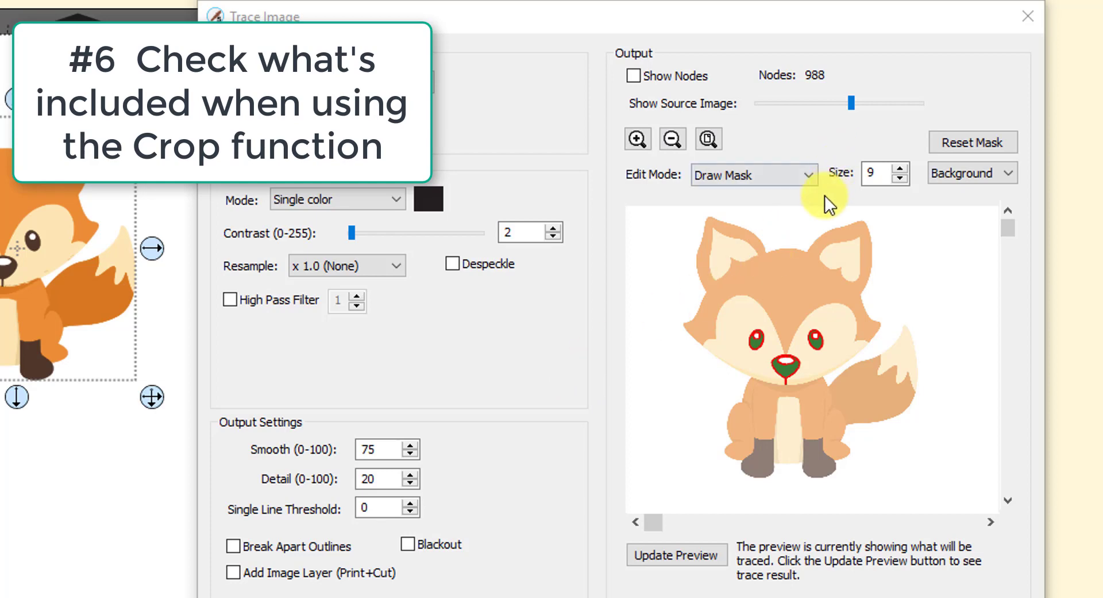
Pick the image's white background as the single trace colour.
{"action": "left_click", "coordinate": [432, 202]}
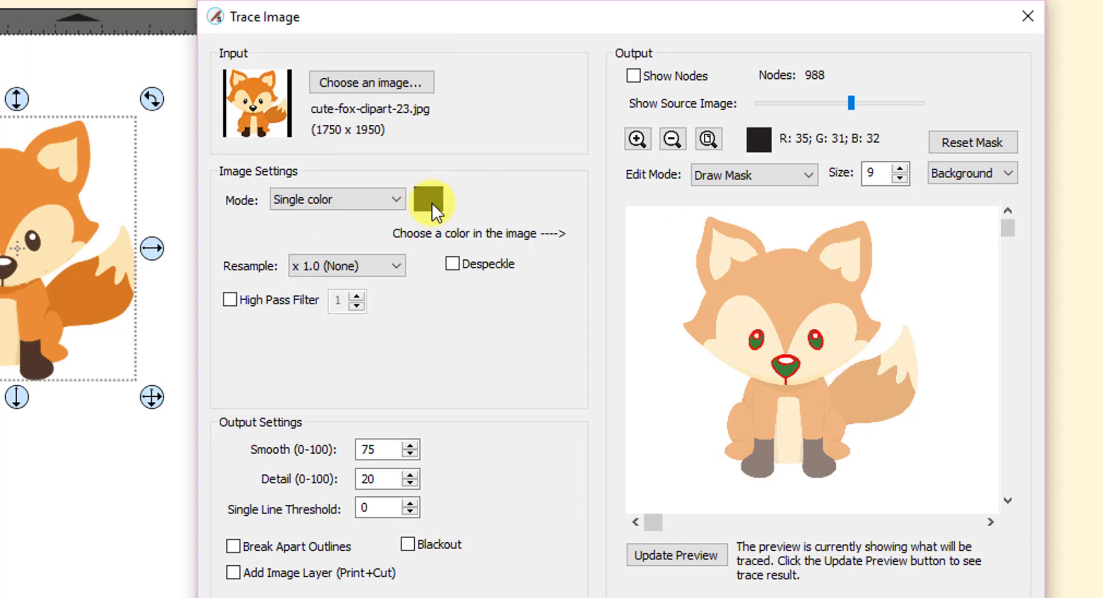
{"action": "left_click", "coordinate": [785, 360]}
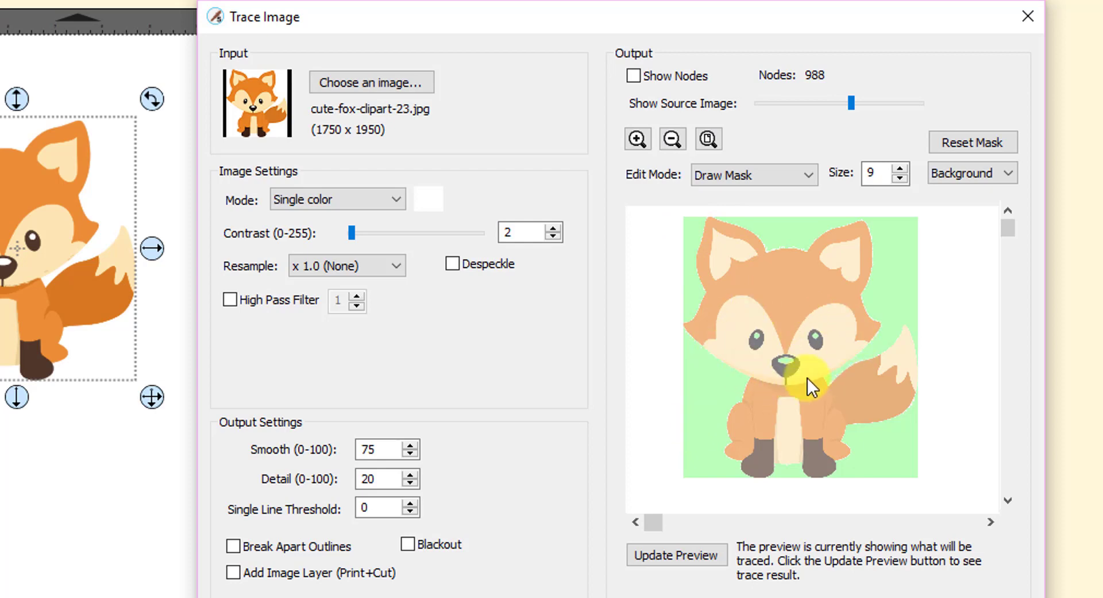
Switch Edit Mode to Crop and pull the crop edges in around the fox's face.
{"action": "left_click", "coordinate": [807, 171]}
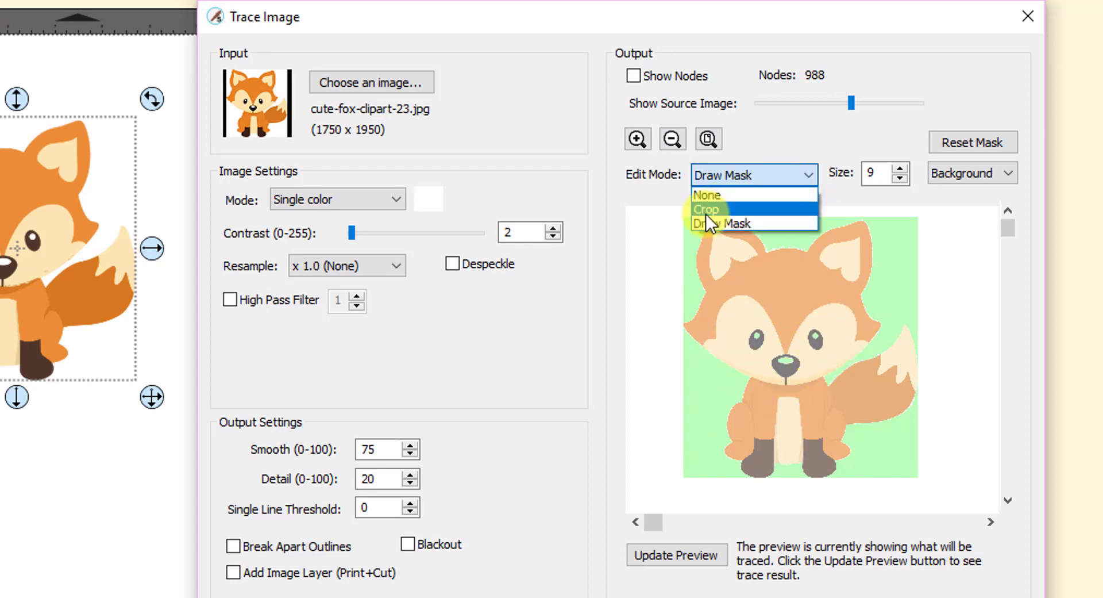
{"action": "left_click", "coordinate": [708, 223]}
{"action": "left_click_drag", "start_coordinate": [800, 477], "coordinate": [793, 383]}
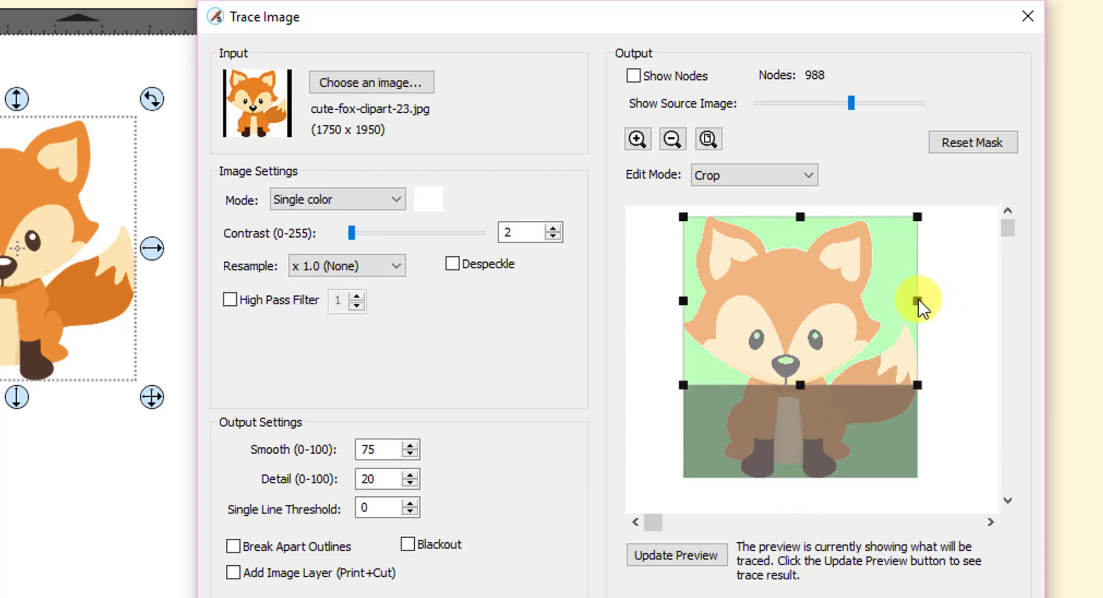
{"action": "left_click_drag", "start_coordinate": [918, 302], "coordinate": [842, 304]}
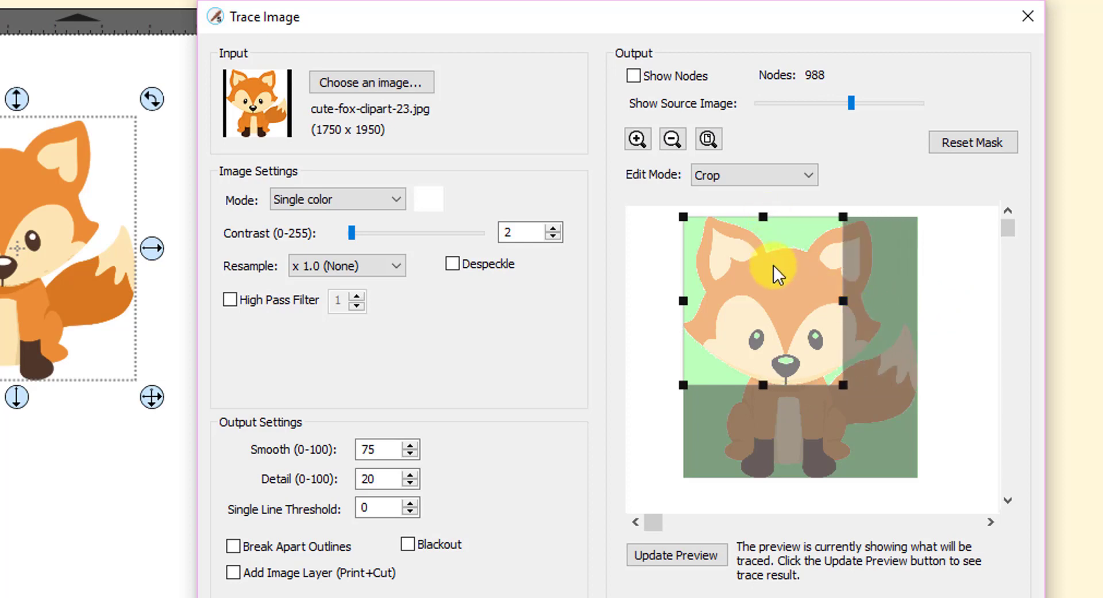
{"action": "left_click_drag", "start_coordinate": [763, 218], "coordinate": [769, 303]}
{"action": "left_click_drag", "start_coordinate": [683, 345], "coordinate": [738, 345]}
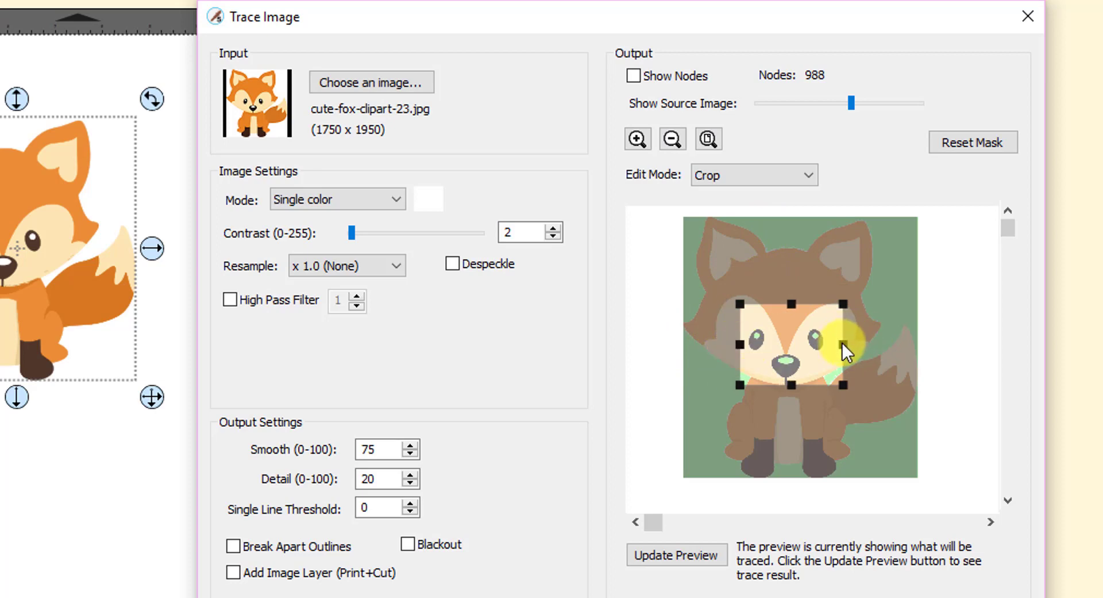
{"action": "left_click_drag", "start_coordinate": [842, 342], "coordinate": [835, 341]}
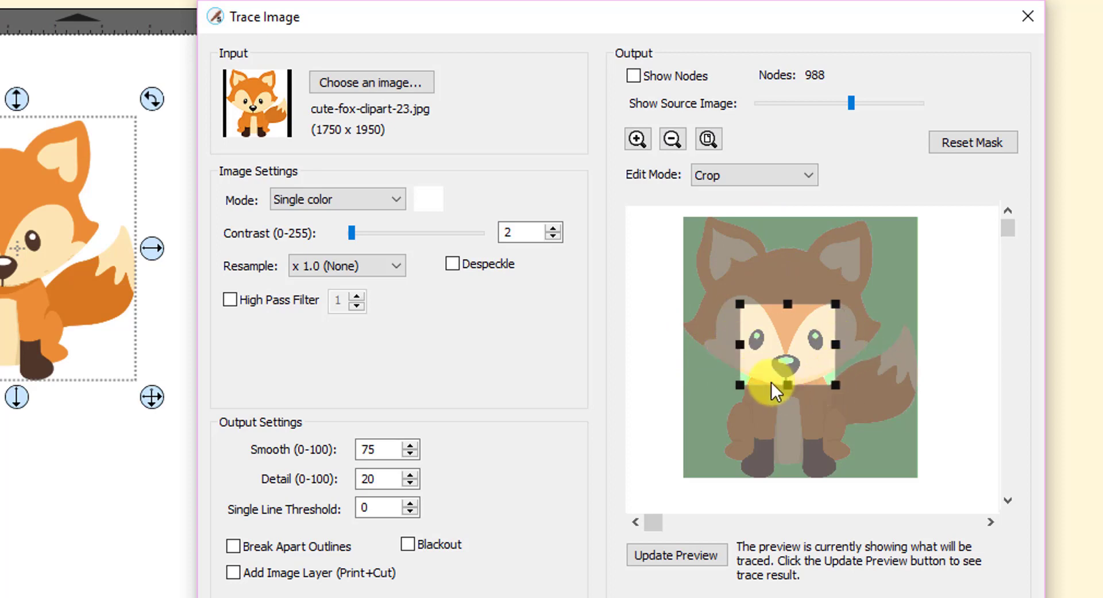
Tighten the crop box to just the eyes and nose, zooming to refine.
{"action": "left_click", "coordinate": [636, 139]}
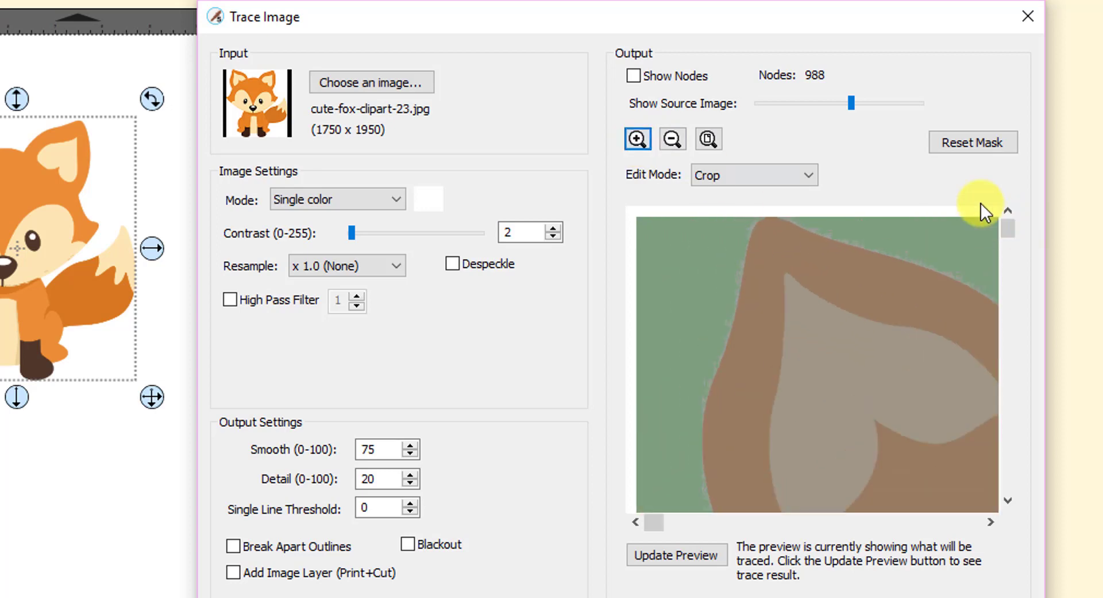
{"action": "left_click_drag", "start_coordinate": [1009, 228], "coordinate": [969, 412]}
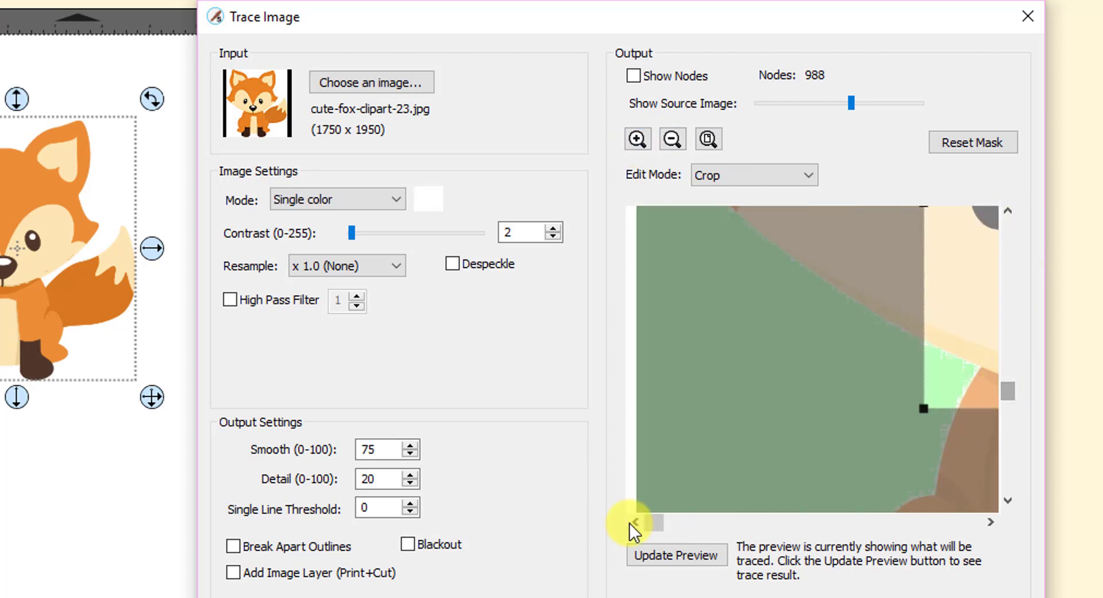
{"action": "left_click_drag", "start_coordinate": [653, 522], "coordinate": [830, 546]}
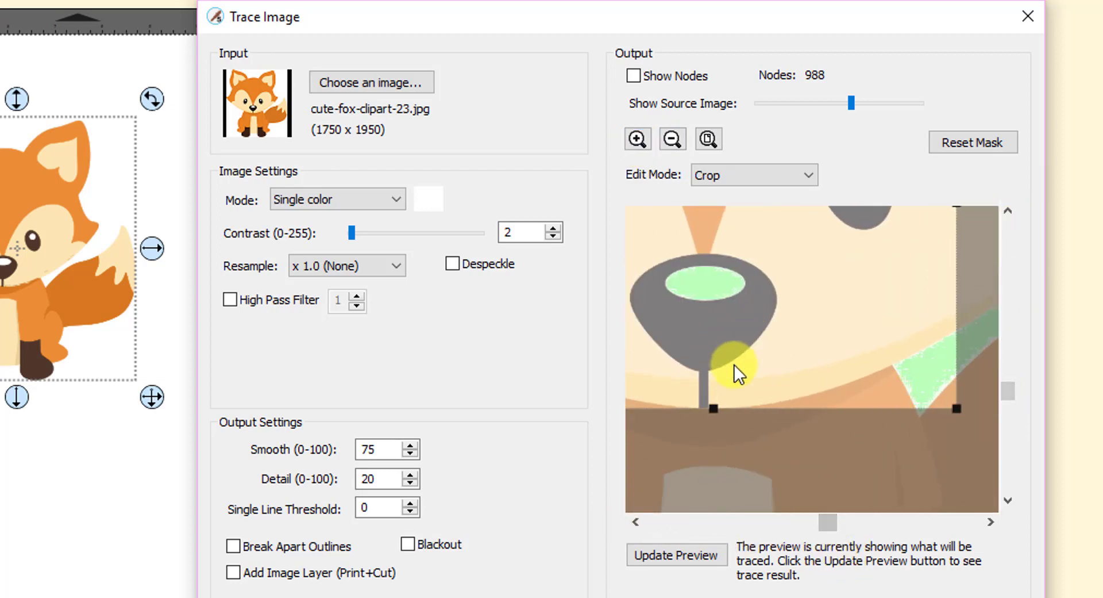
{"action": "mouse_move", "coordinate": [714, 408]}
{"action": "left_mouse_down"}
{"action": "mouse_move", "coordinate": [712, 275]}
{"action": "mouse_move", "coordinate": [709, 316]}
{"action": "left_mouse_up"}
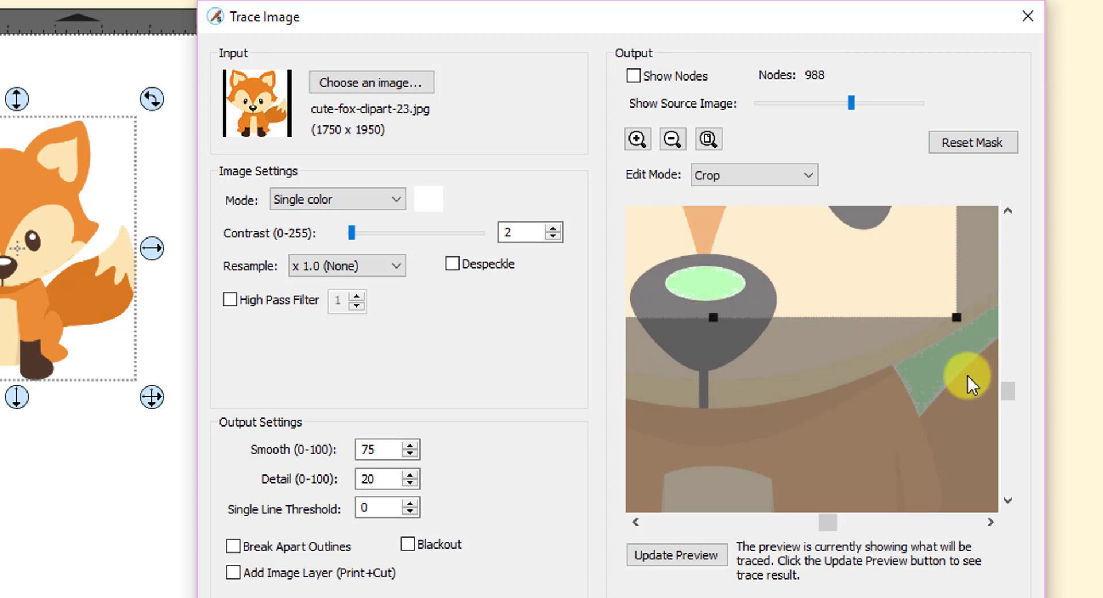
{"action": "left_click", "coordinate": [1007, 379]}
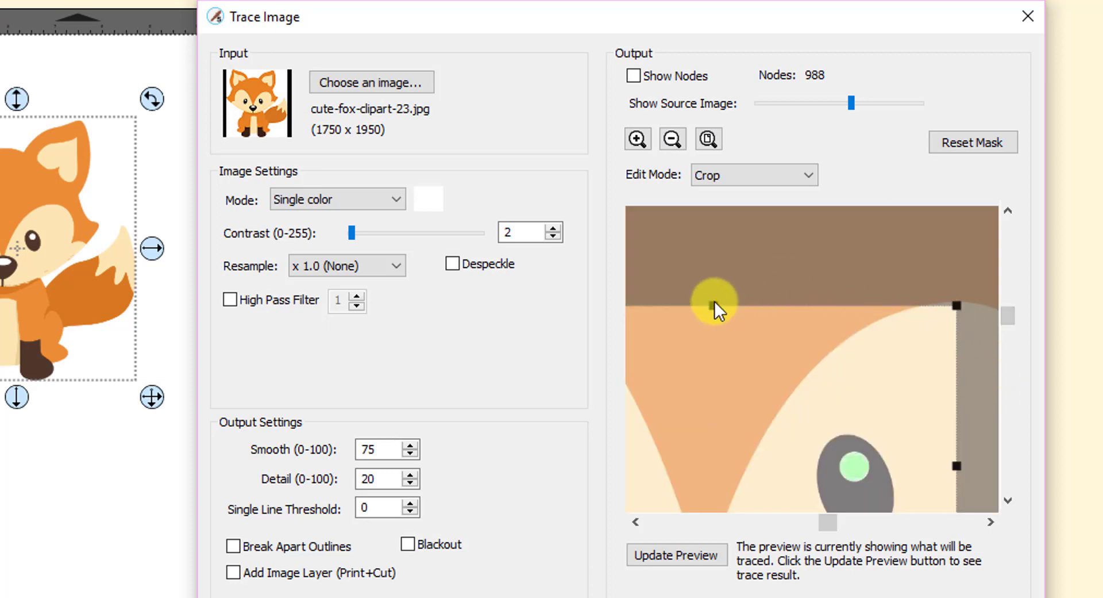
{"action": "left_click_drag", "start_coordinate": [712, 304], "coordinate": [713, 408]}
{"action": "left_click", "coordinate": [707, 140]}
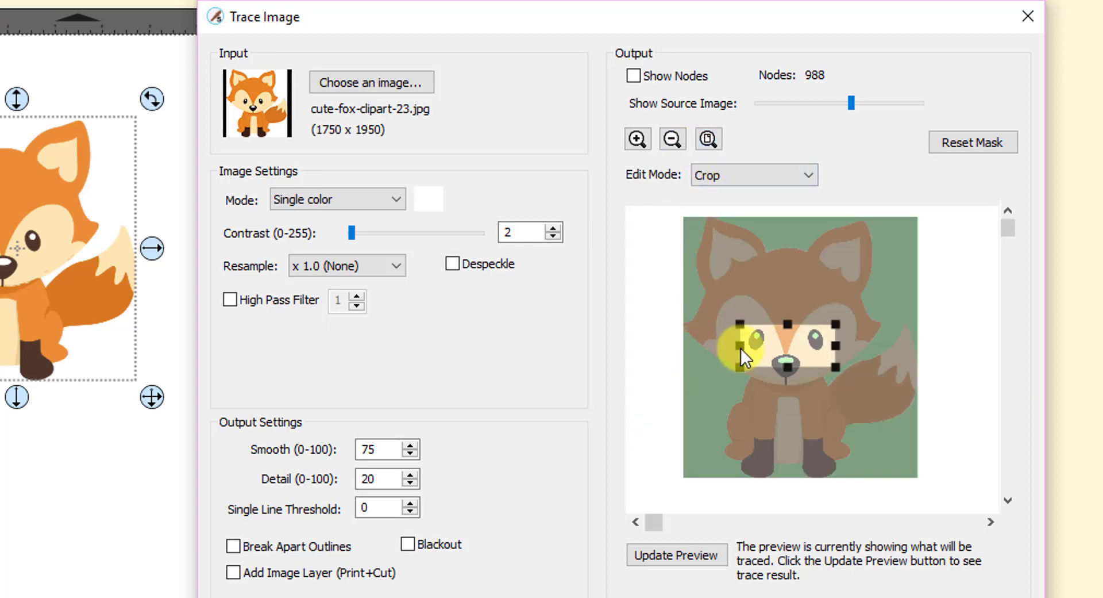
{"action": "left_click_drag", "start_coordinate": [834, 343], "coordinate": [832, 344]}
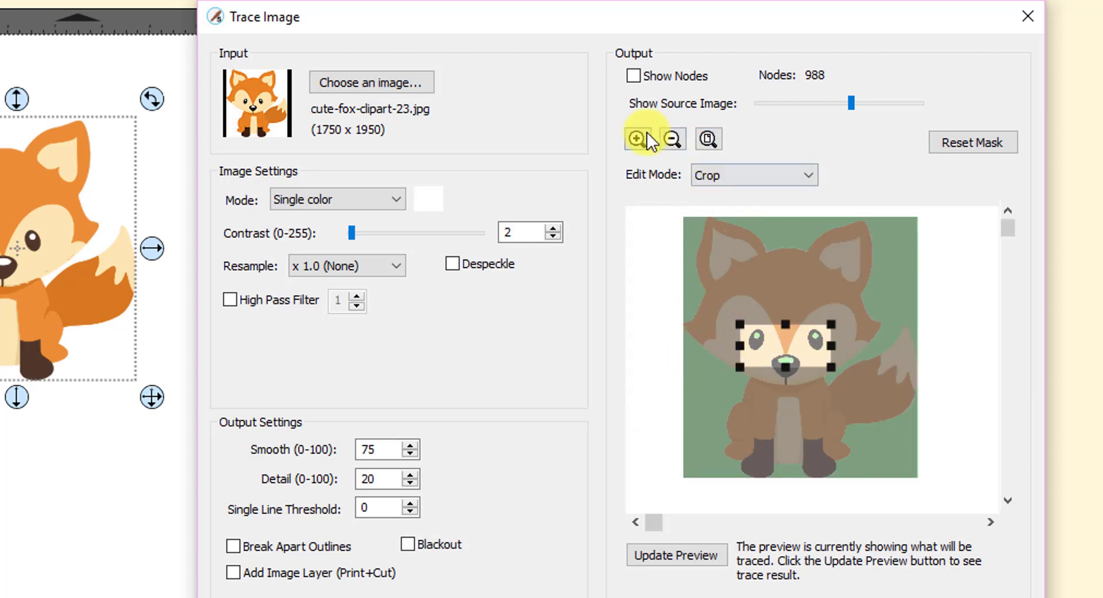
{"action": "left_click", "coordinate": [634, 140]}
{"action": "left_click", "coordinate": [633, 140]}
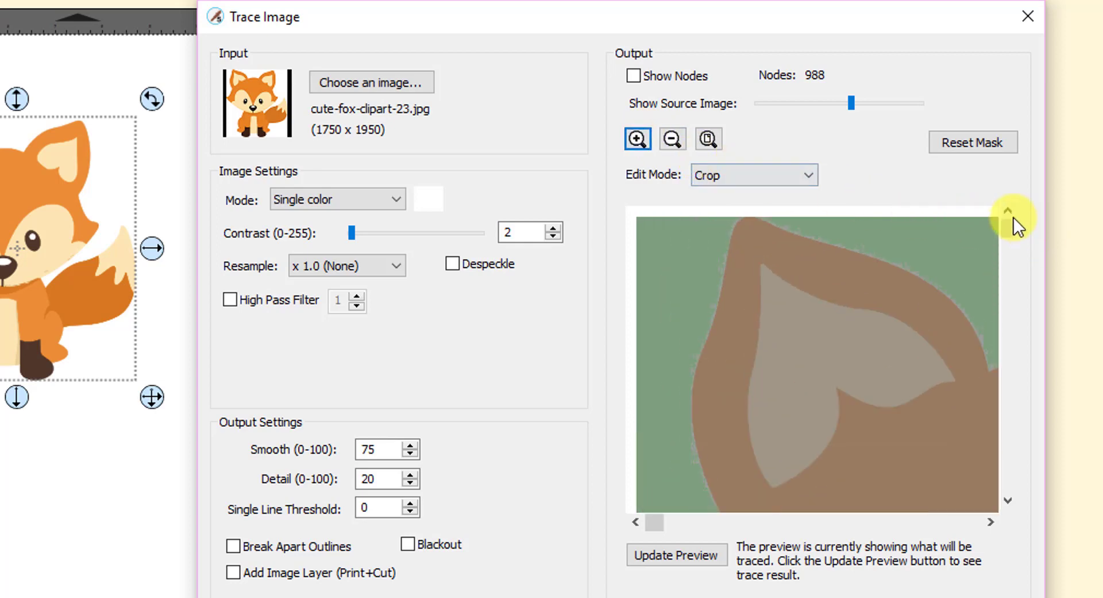
{"action": "left_click_drag", "start_coordinate": [1013, 217], "coordinate": [1005, 366]}
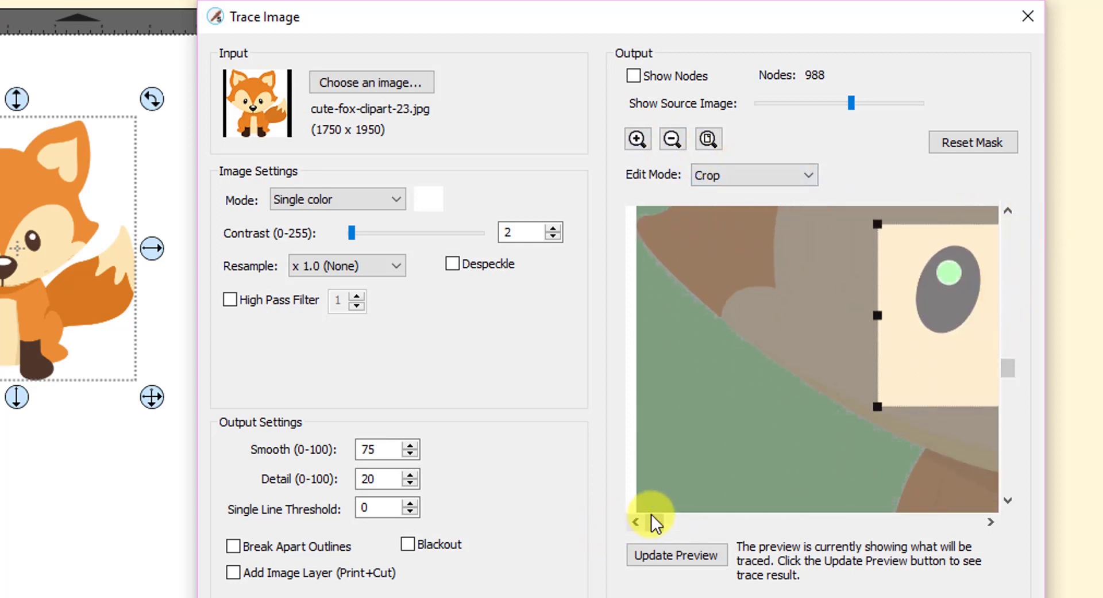
{"action": "mouse_move", "coordinate": [655, 514]}
{"action": "left_mouse_down"}
{"action": "mouse_move", "coordinate": [798, 532]}
{"action": "mouse_move", "coordinate": [776, 532]}
{"action": "left_mouse_up"}
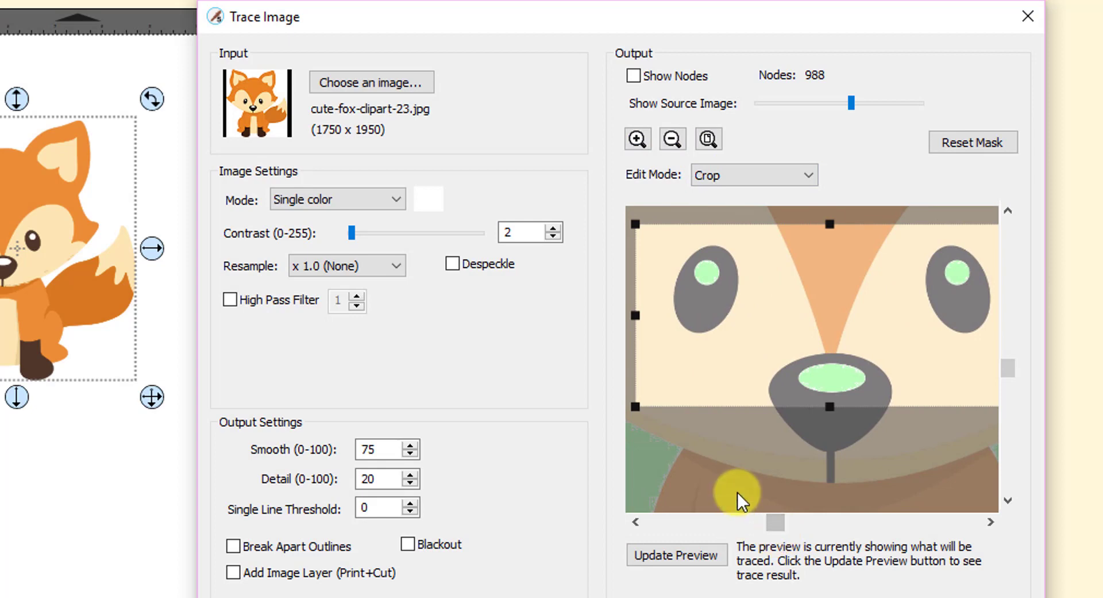
Refresh the cropped trace preview to 238 nodes, leaving Edit Mode on Crop.
{"action": "left_click", "coordinate": [677, 557]}
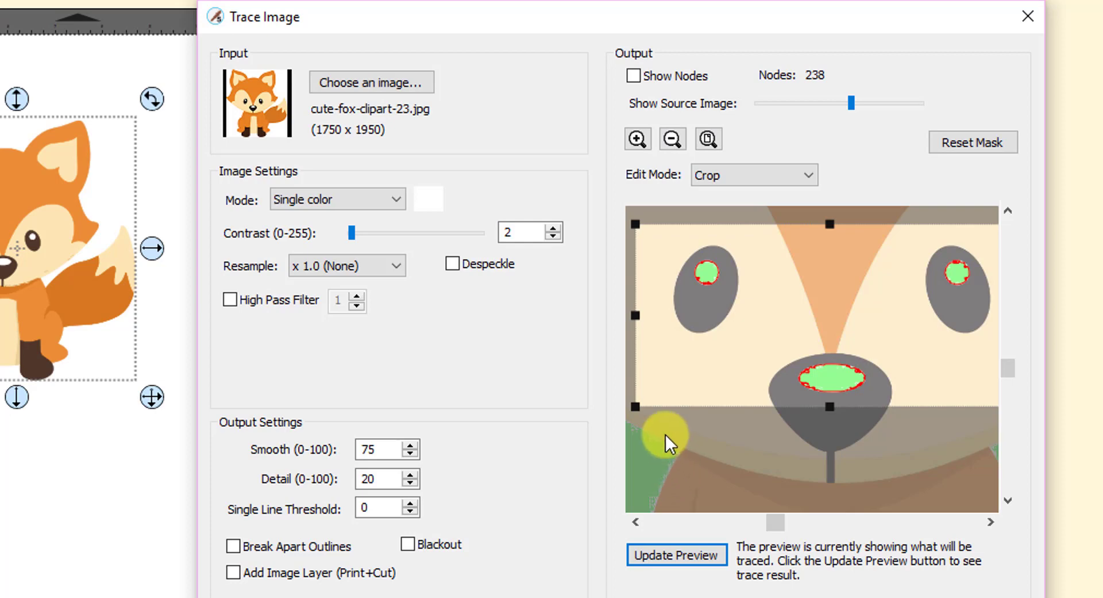
{"action": "left_click", "coordinate": [809, 172]}
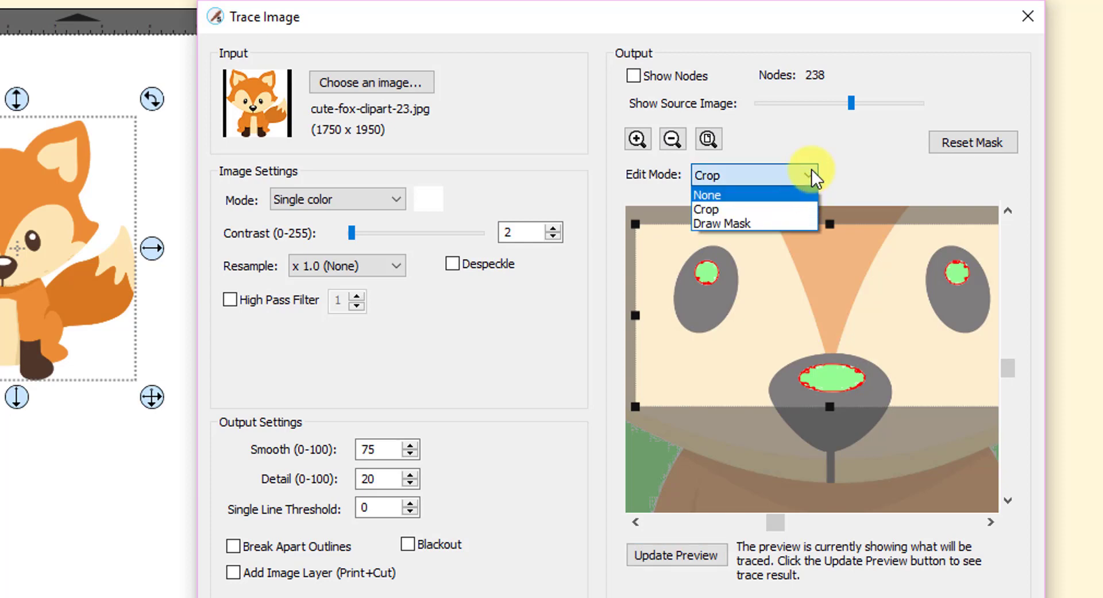
{"action": "left_click", "coordinate": [811, 171]}
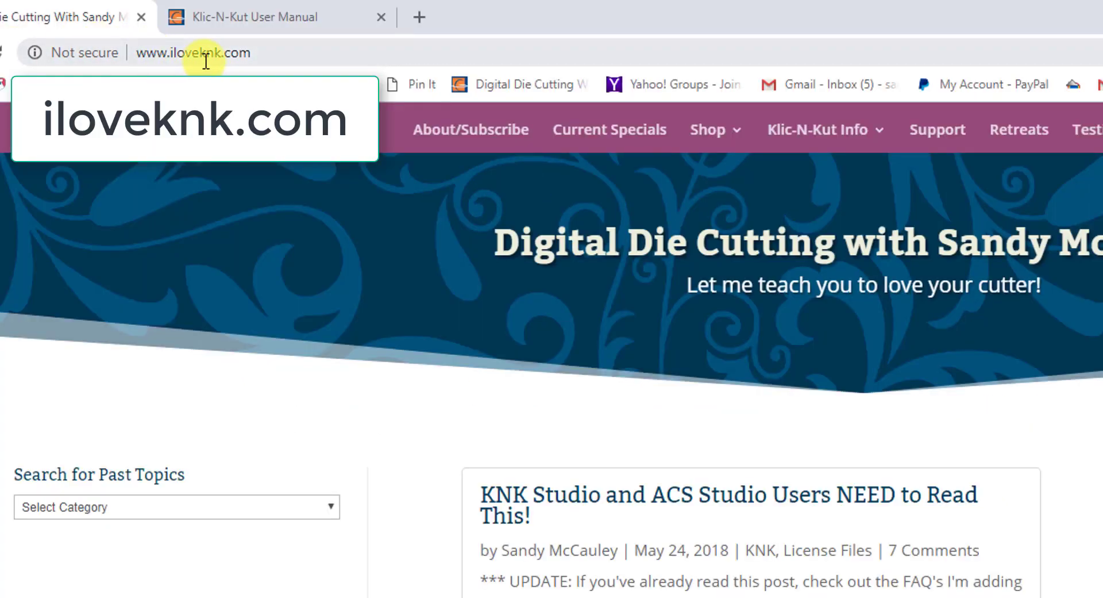
On iloveknk.com, go to the Sure Cuts A Lot support page and open the SCAL5 User Manual PDF.
{"action": "left_click", "coordinate": [936, 135]}
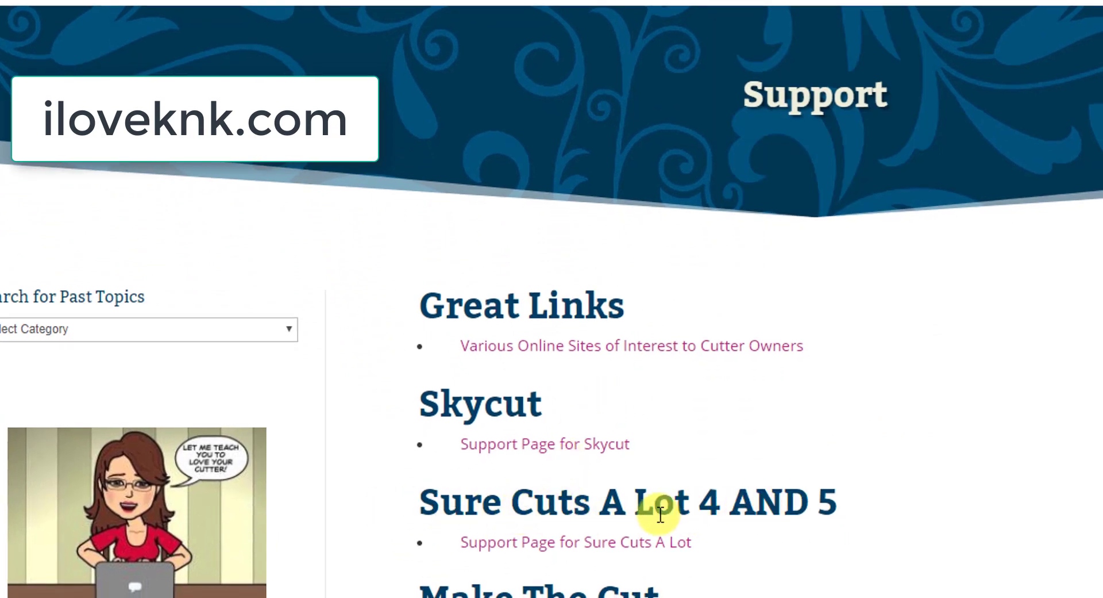
{"action": "left_click", "coordinate": [535, 543]}
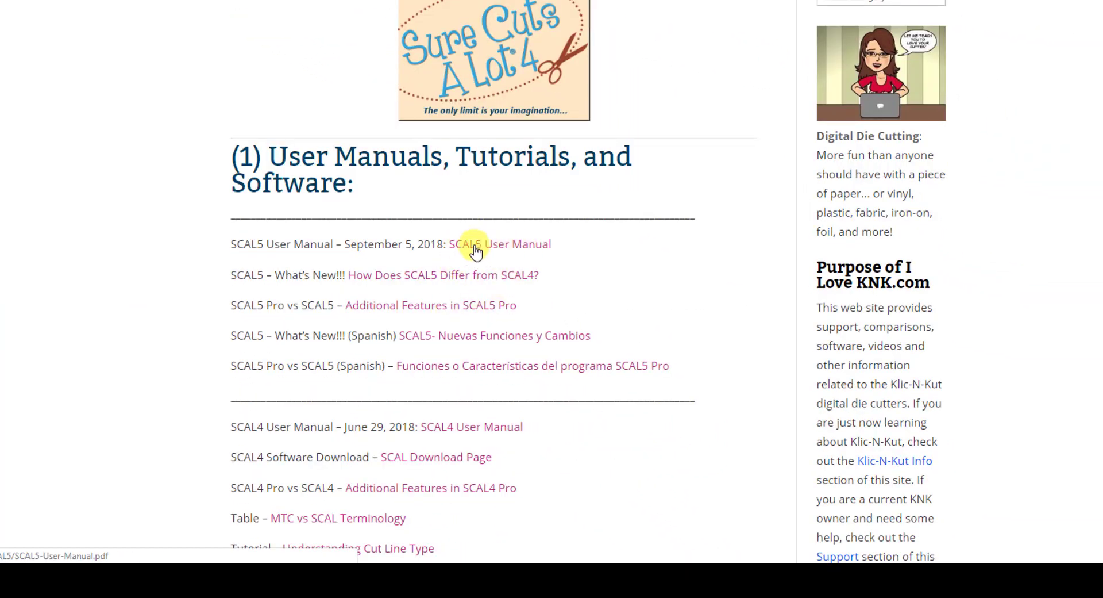
{"action": "left_click", "coordinate": [445, 430]}
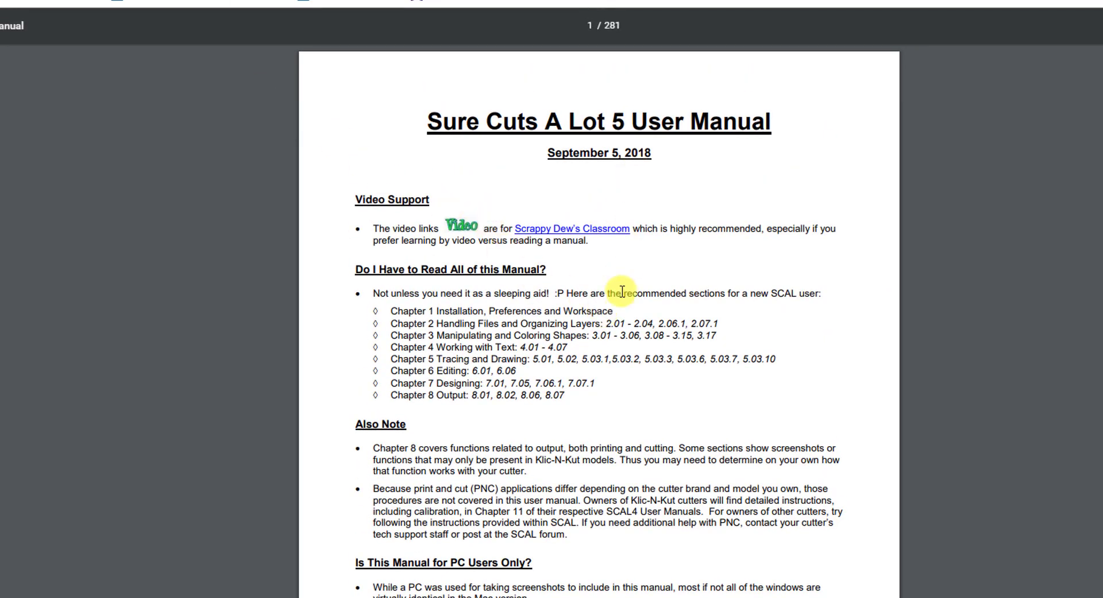
{"action": "scroll", "coordinate": [624, 291], "scroll_direction": "down", "scroll_amount": 12}
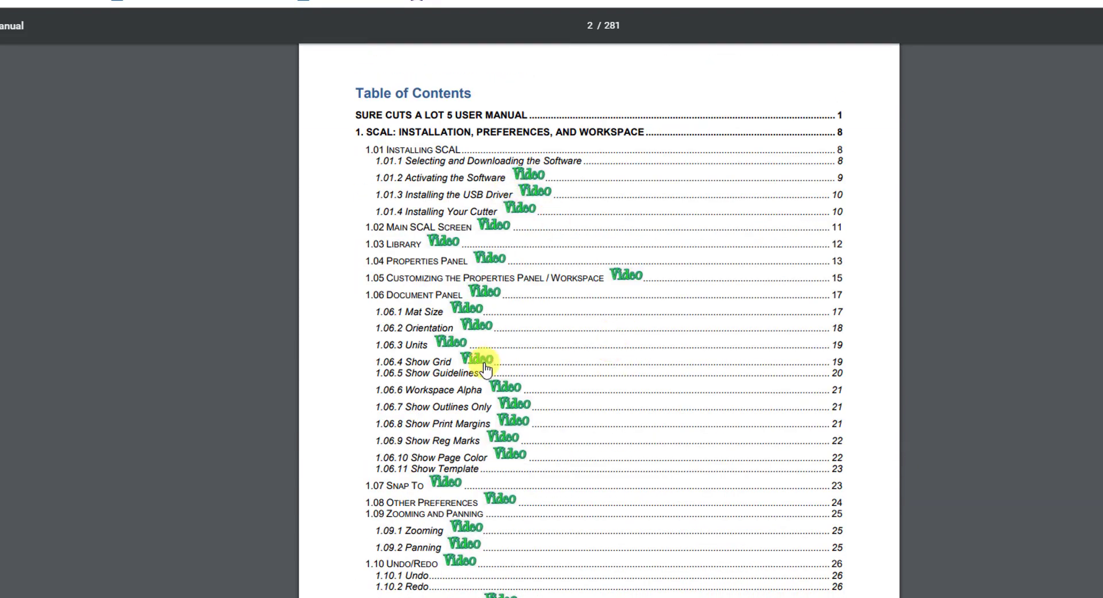
{"action": "scroll", "coordinate": [437, 437], "scroll_direction": "down", "scroll_amount": 6}
{"action": "scroll", "coordinate": [486, 370], "scroll_direction": "down", "scroll_amount": 9}
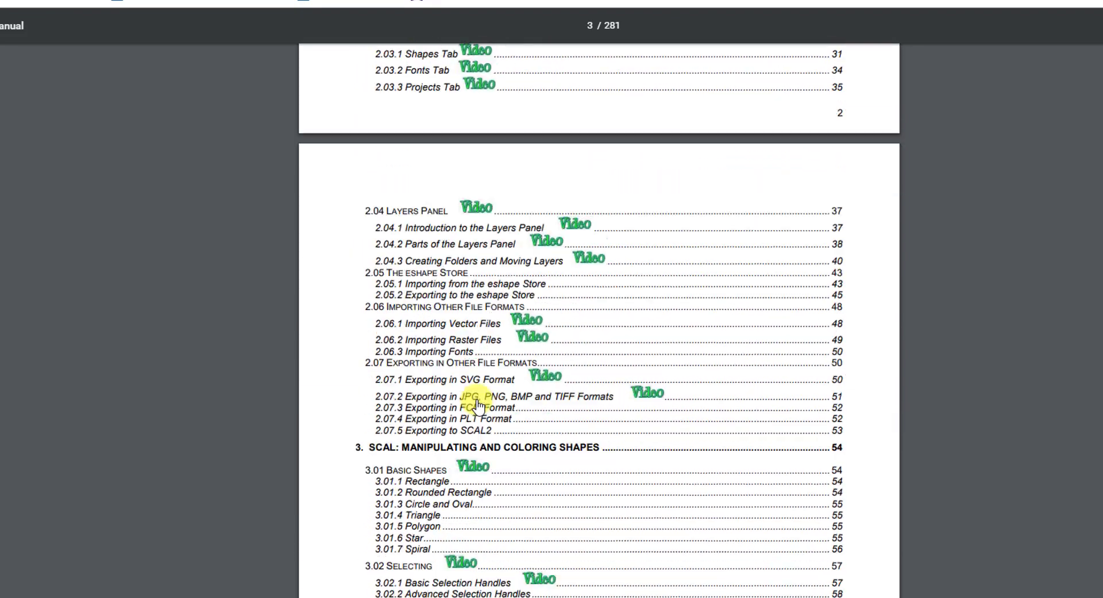
{"action": "scroll", "coordinate": [477, 408], "scroll_direction": "up", "scroll_amount": 6}
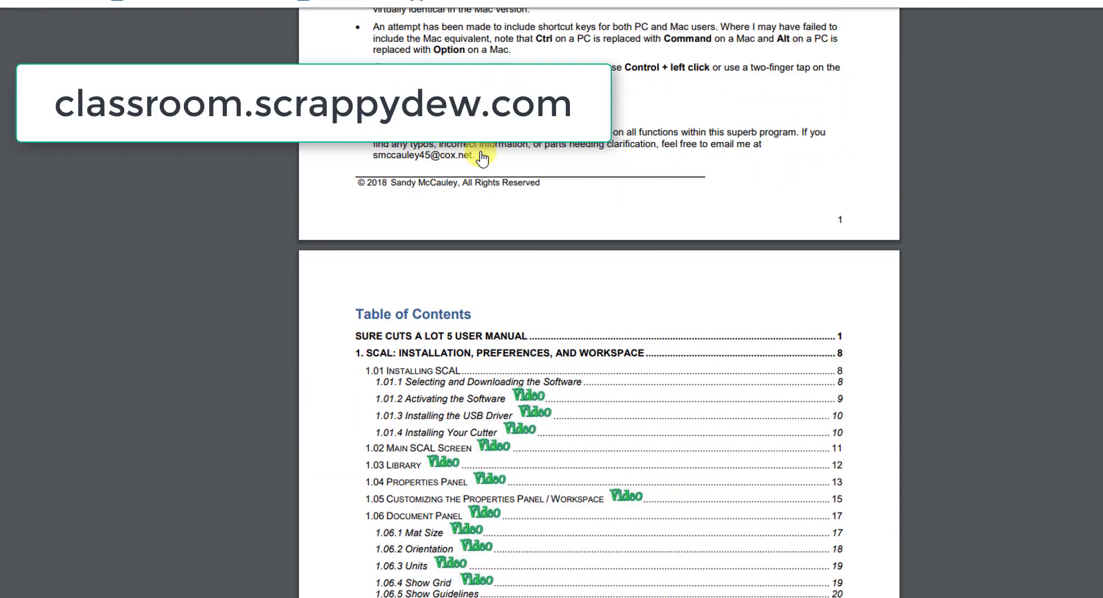
{"action": "scroll", "coordinate": [486, 170], "scroll_direction": "up", "scroll_amount": 5}
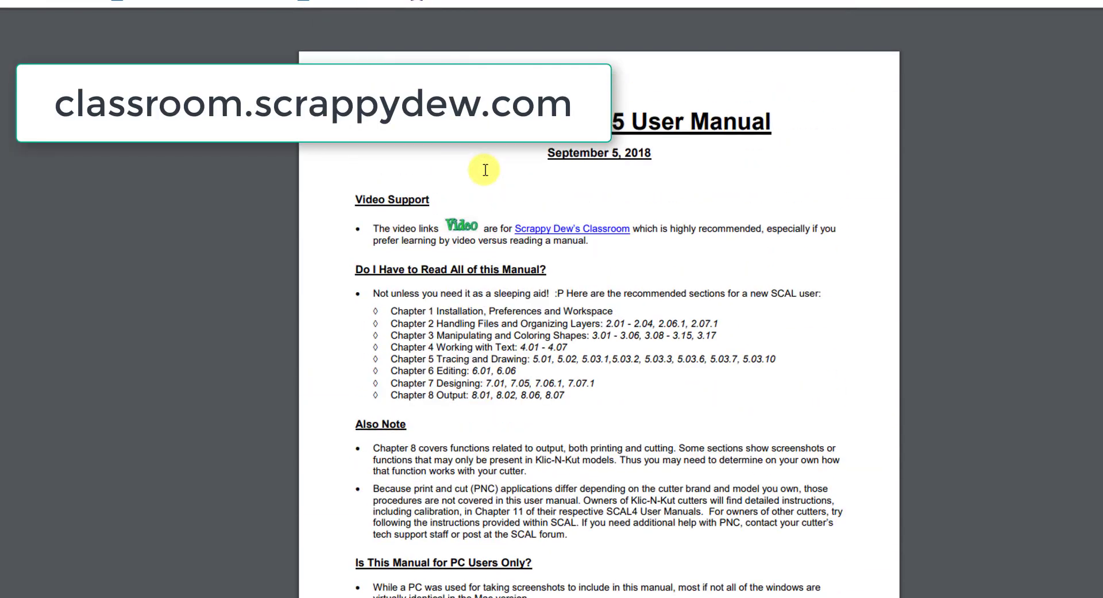